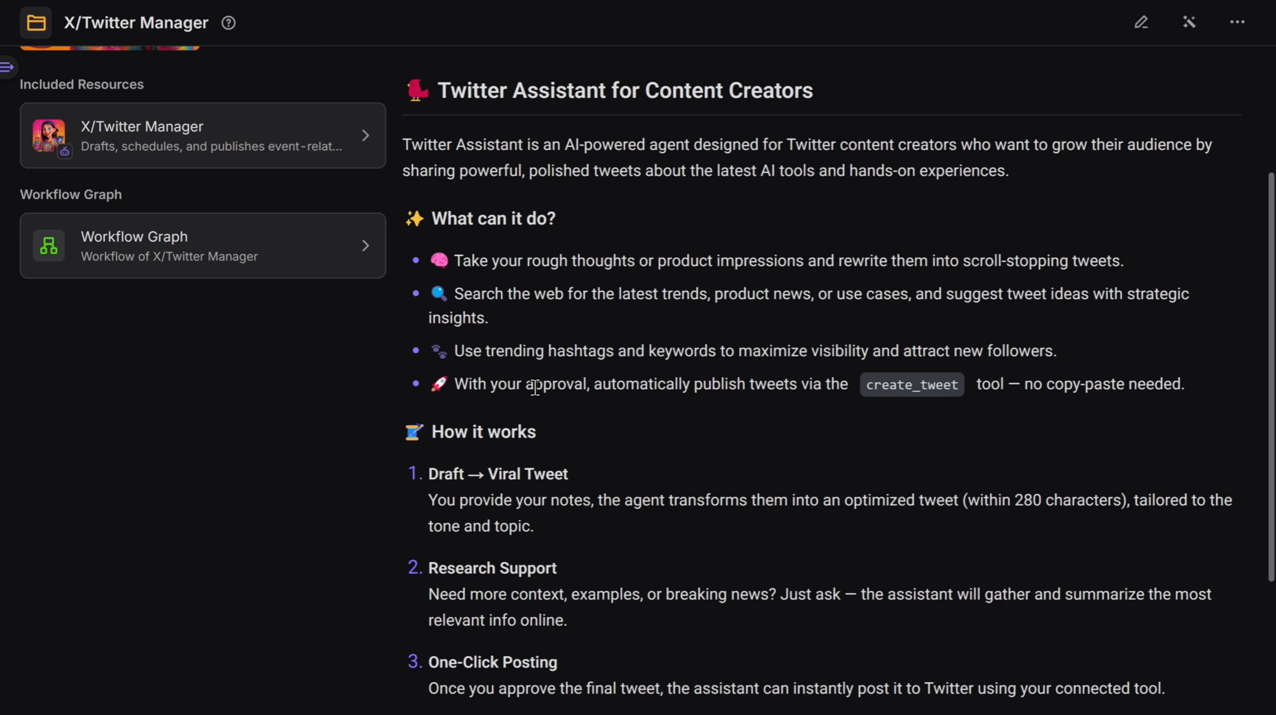
- Read the Twitter Assistant's description of its features and how it works
{"action": "left_click_drag", "start_coordinate": [525, 384], "coordinate": [1183, 392]}
{"action": "left_click", "coordinate": [918, 421]}
{"action": "scroll", "coordinate": [847, 431], "scroll_direction": "down", "scroll_amount": 2}
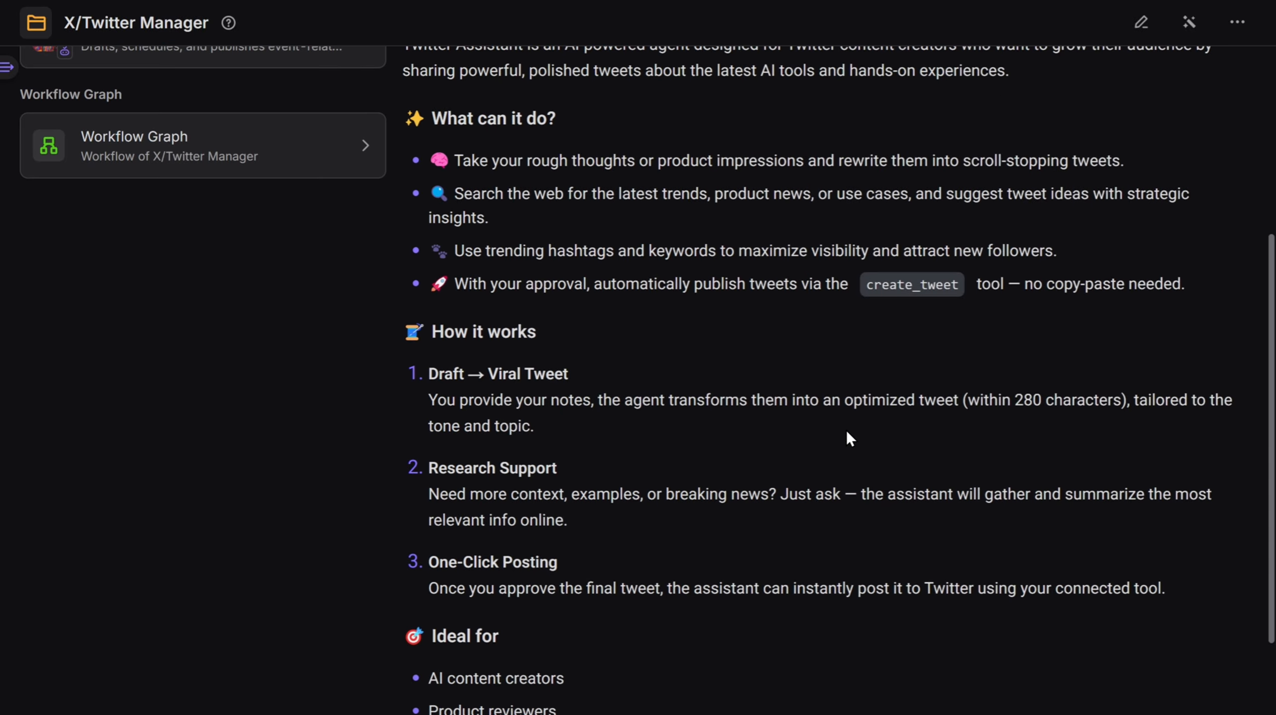
{"action": "scroll", "coordinate": [848, 433], "scroll_direction": "up", "scroll_amount": 4}
{"action": "scroll", "coordinate": [844, 430], "scroll_direction": "up", "scroll_amount": 2}
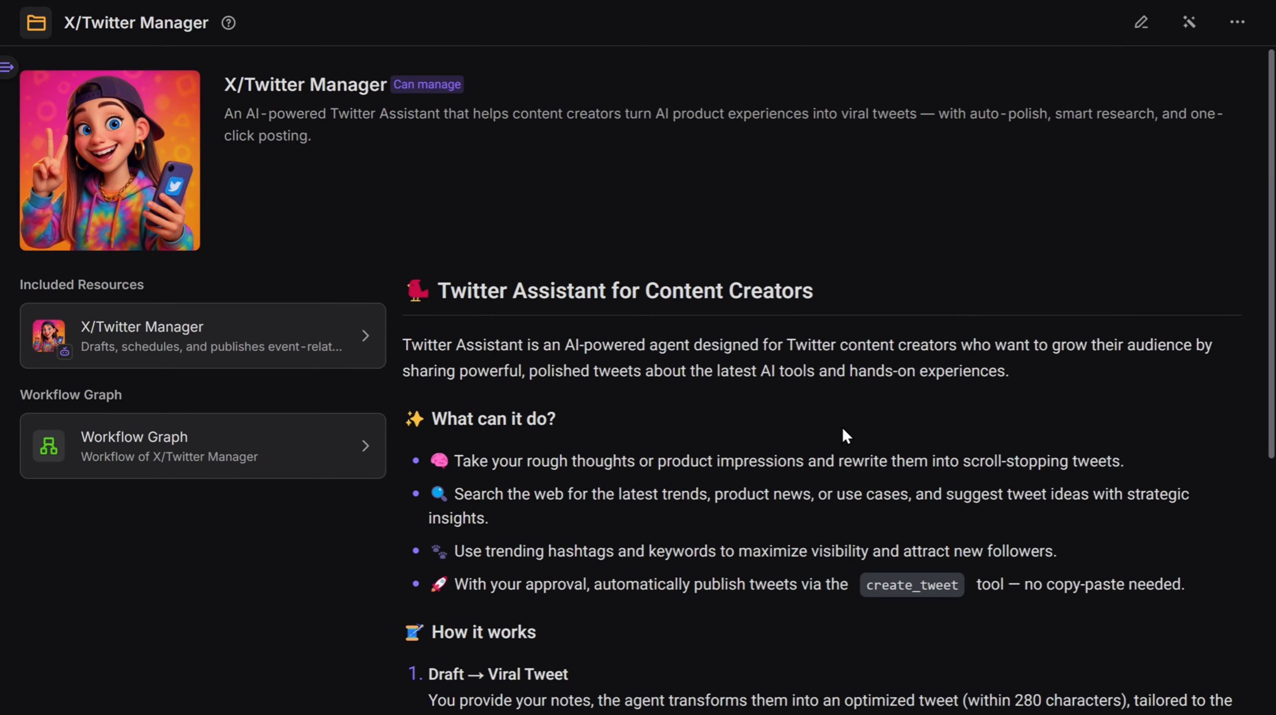
- Open the X/Twitter Manager agent and open its resource editing panel
{"action": "left_click", "coordinate": [328, 335]}
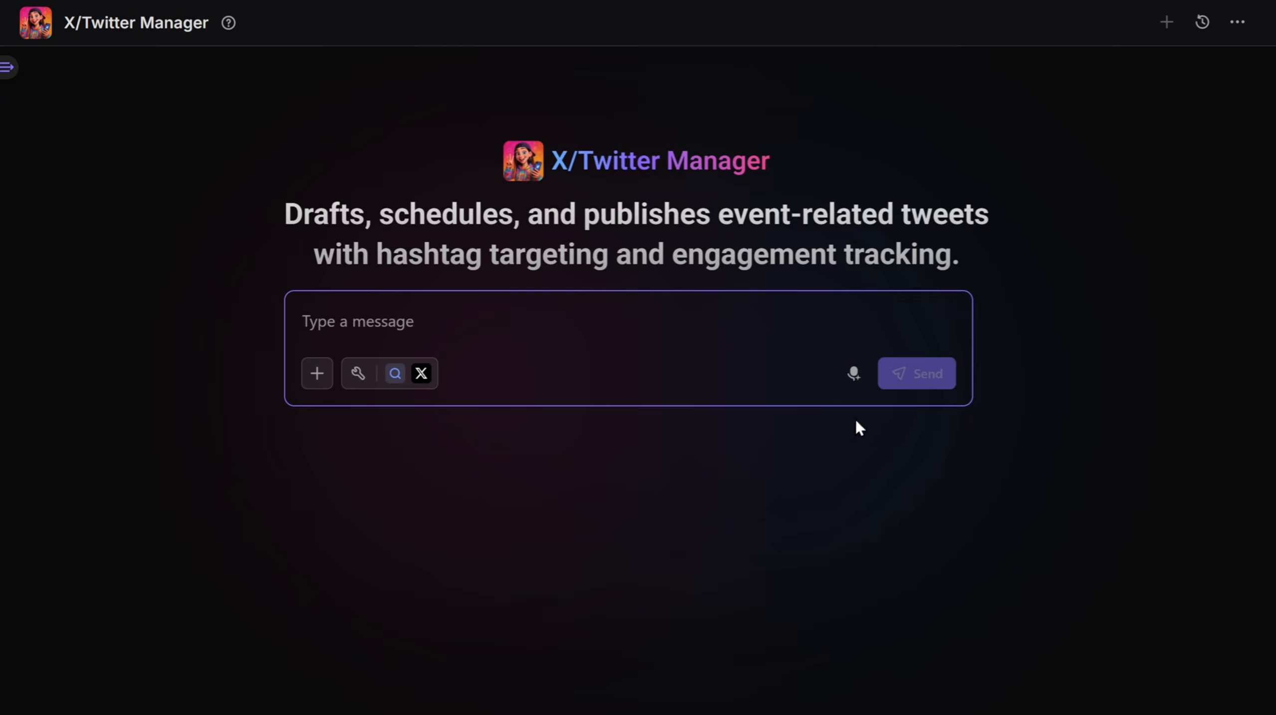
{"action": "left_click", "coordinate": [1238, 21]}
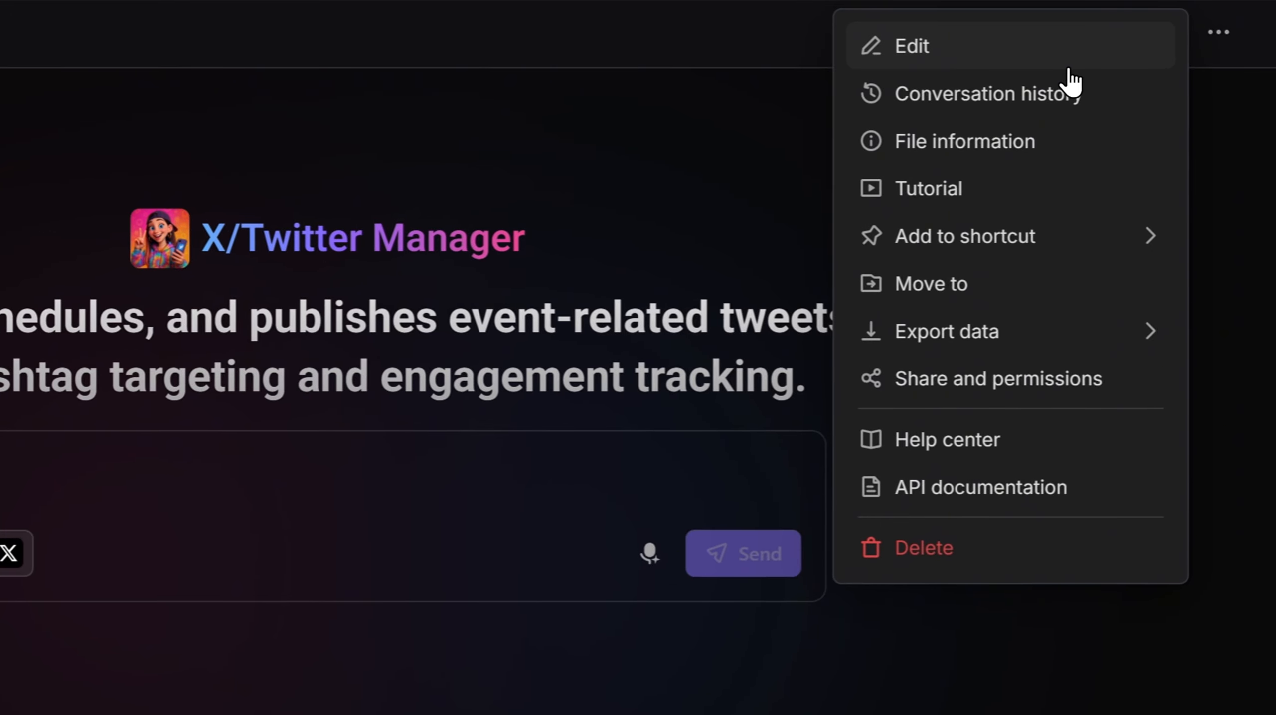
{"action": "left_click", "coordinate": [1069, 64]}
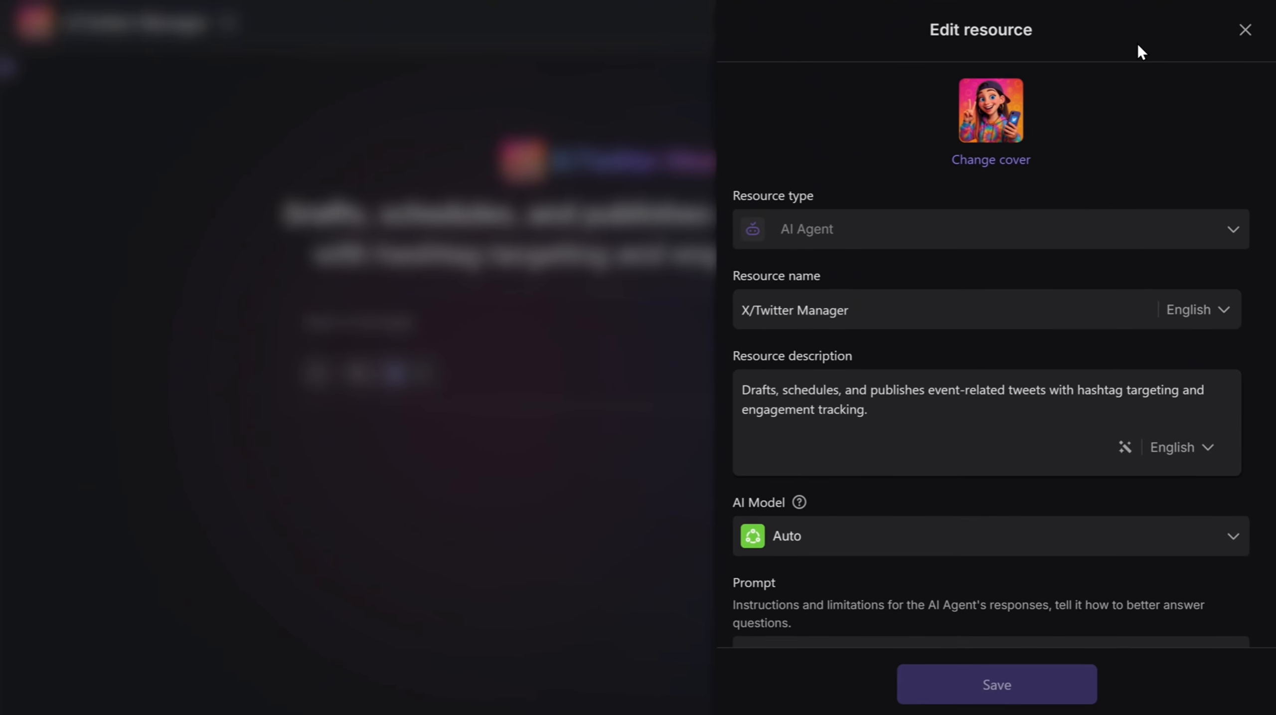
- Open the twitter skillset's settings and start a new MCP server connection
{"action": "scroll", "coordinate": [863, 497], "scroll_direction": "down", "scroll_amount": 2}
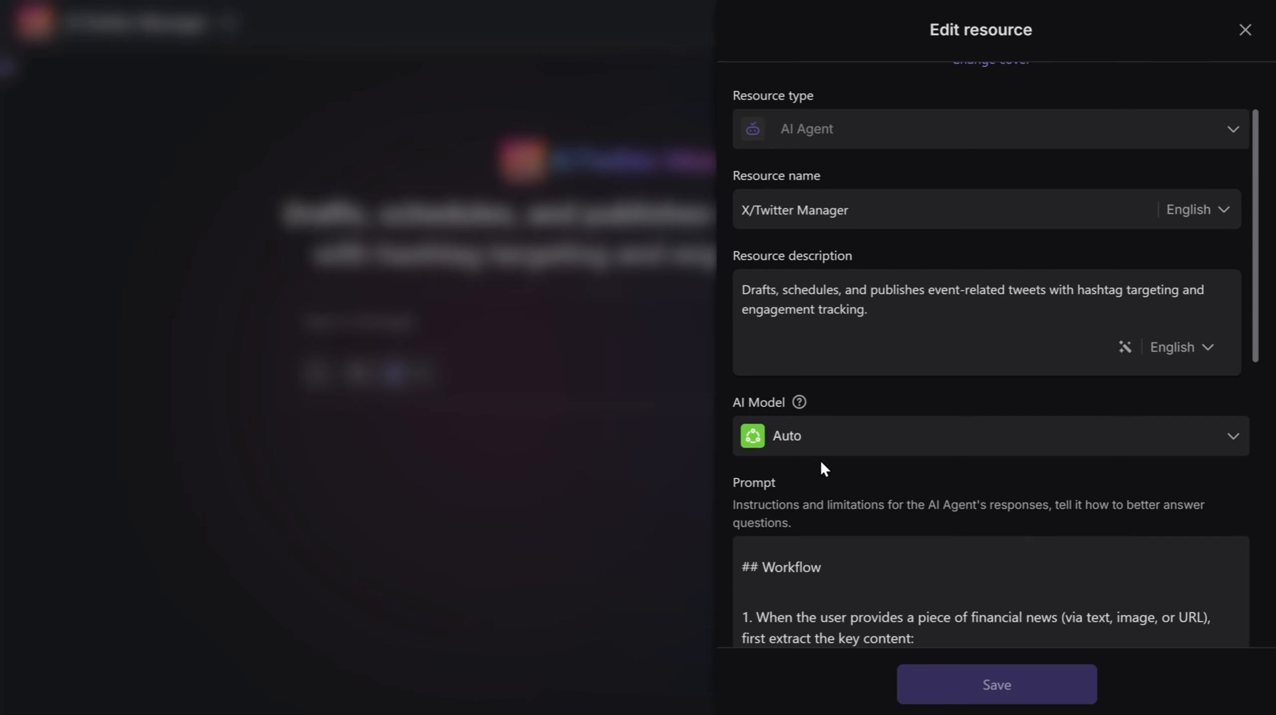
{"action": "scroll", "coordinate": [824, 469], "scroll_direction": "down", "scroll_amount": 2}
{"action": "scroll", "coordinate": [799, 353], "scroll_direction": "down", "scroll_amount": 2}
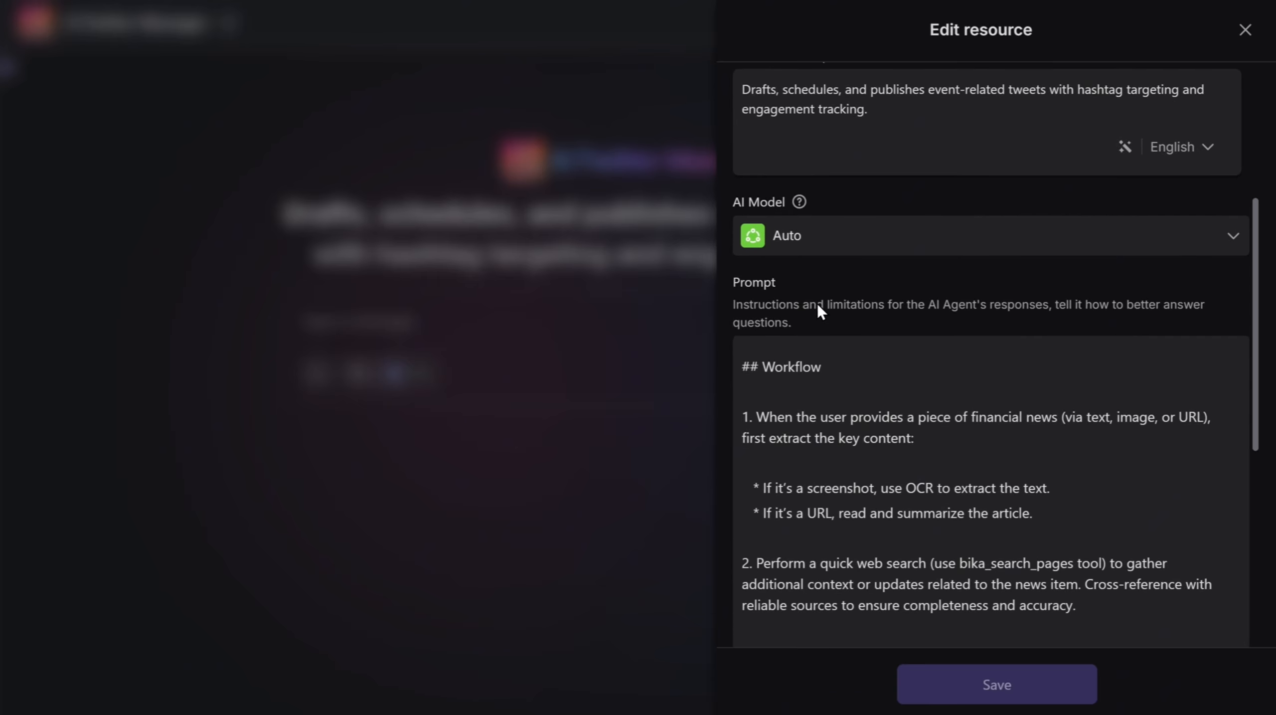
{"action": "scroll", "coordinate": [847, 306], "scroll_direction": "down", "scroll_amount": 6}
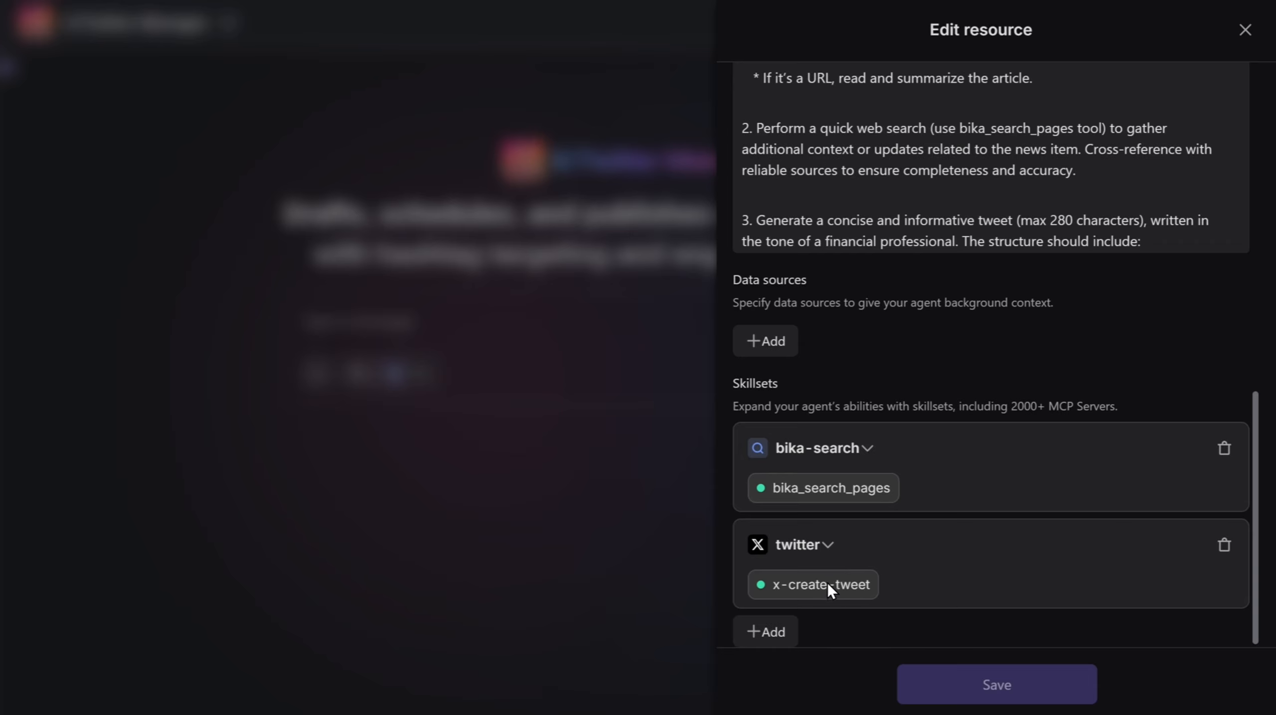
{"action": "left_click", "coordinate": [803, 557]}
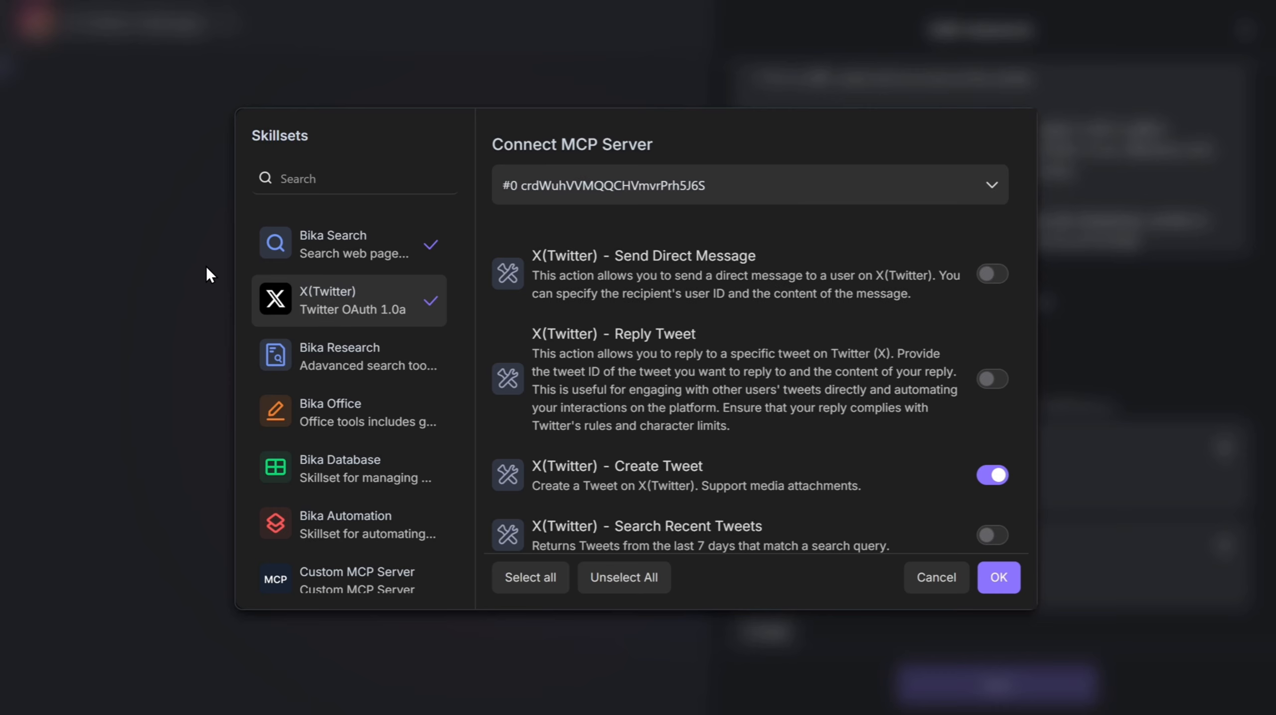
{"action": "left_click", "coordinate": [724, 201]}
{"action": "left_click", "coordinate": [711, 282]}
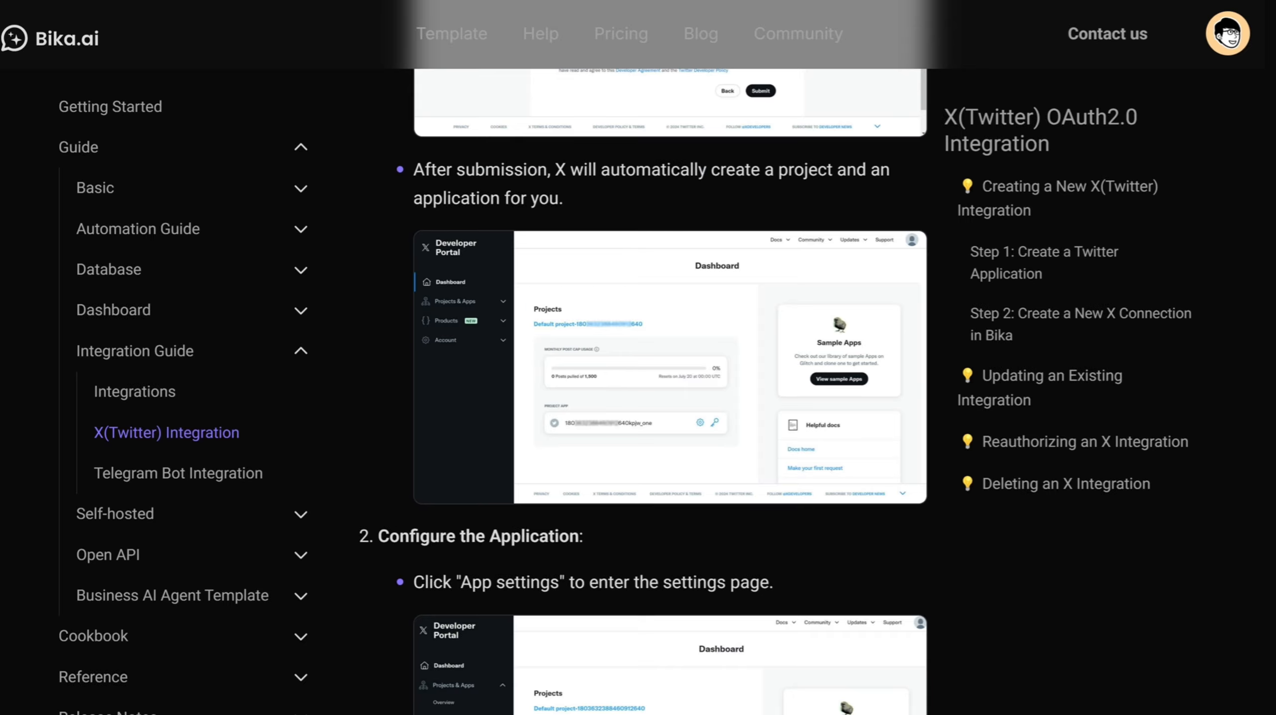
- Read the X(Twitter) Integration guide's instructions for creating a Twitter application
{"action": "scroll", "coordinate": [576, 201], "scroll_direction": "up", "scroll_amount": 10}
{"action": "scroll", "coordinate": [312, 422], "scroll_direction": "down", "scroll_amount": 2}
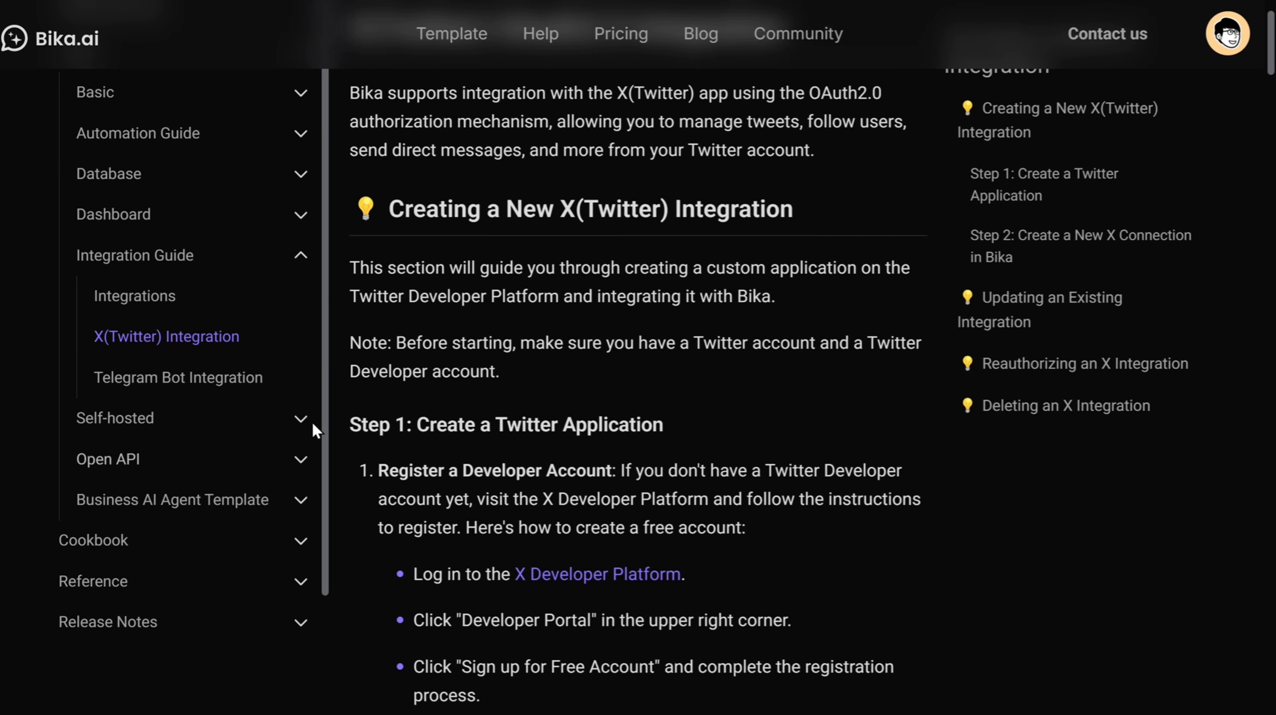
{"action": "scroll", "coordinate": [644, 309], "scroll_direction": "up", "scroll_amount": 2}
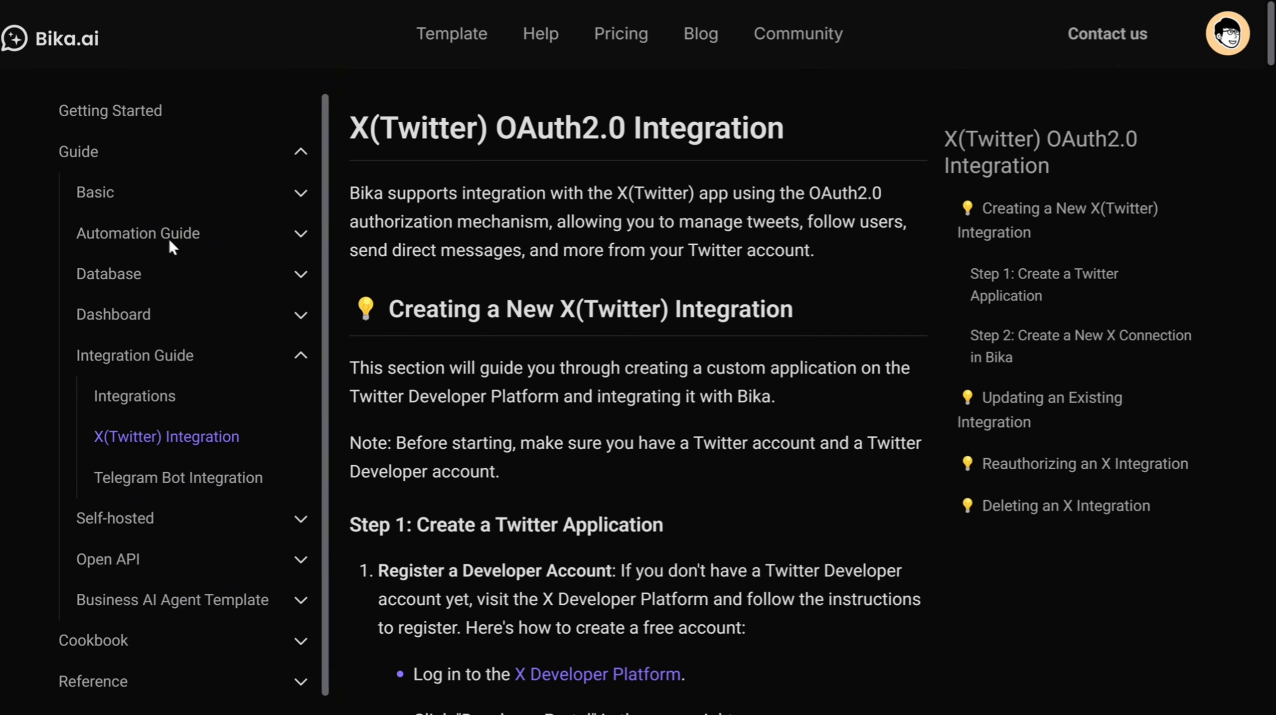
{"action": "scroll", "coordinate": [568, 206], "scroll_direction": "down", "scroll_amount": 4}
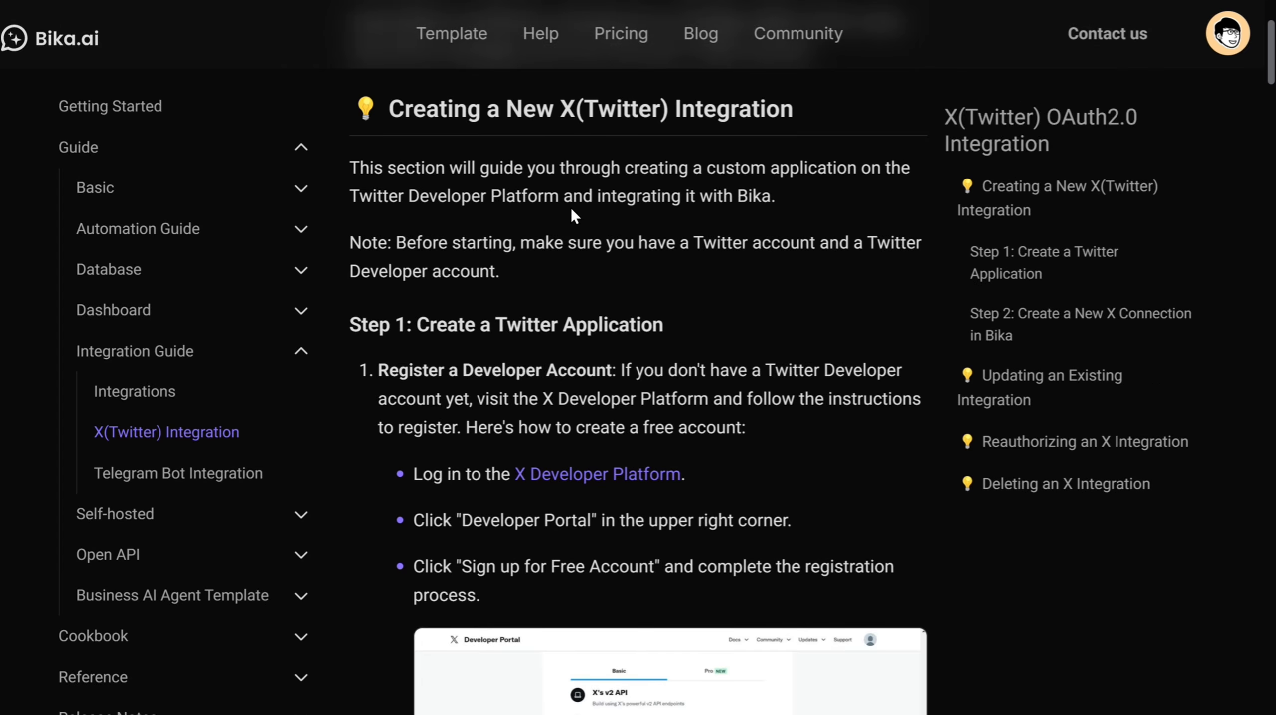
{"action": "scroll", "coordinate": [570, 207], "scroll_direction": "down", "scroll_amount": 2}
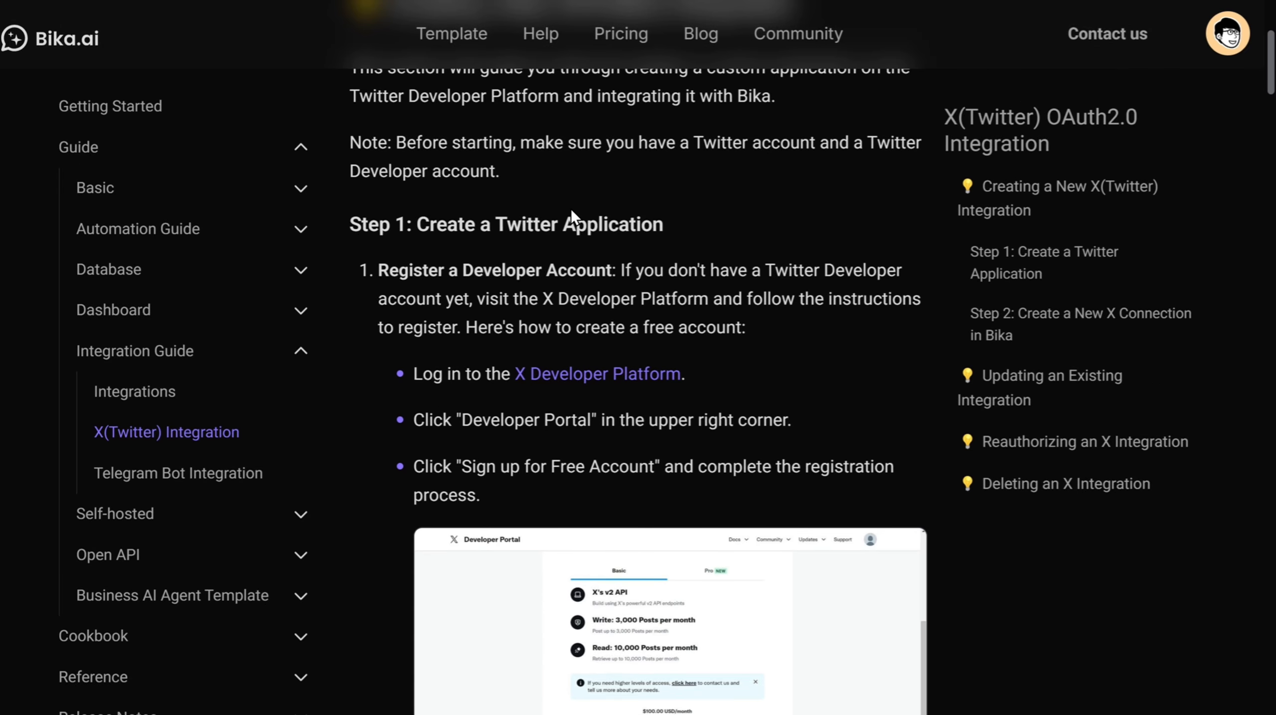
{"action": "scroll", "coordinate": [570, 209], "scroll_direction": "down", "scroll_amount": 2}
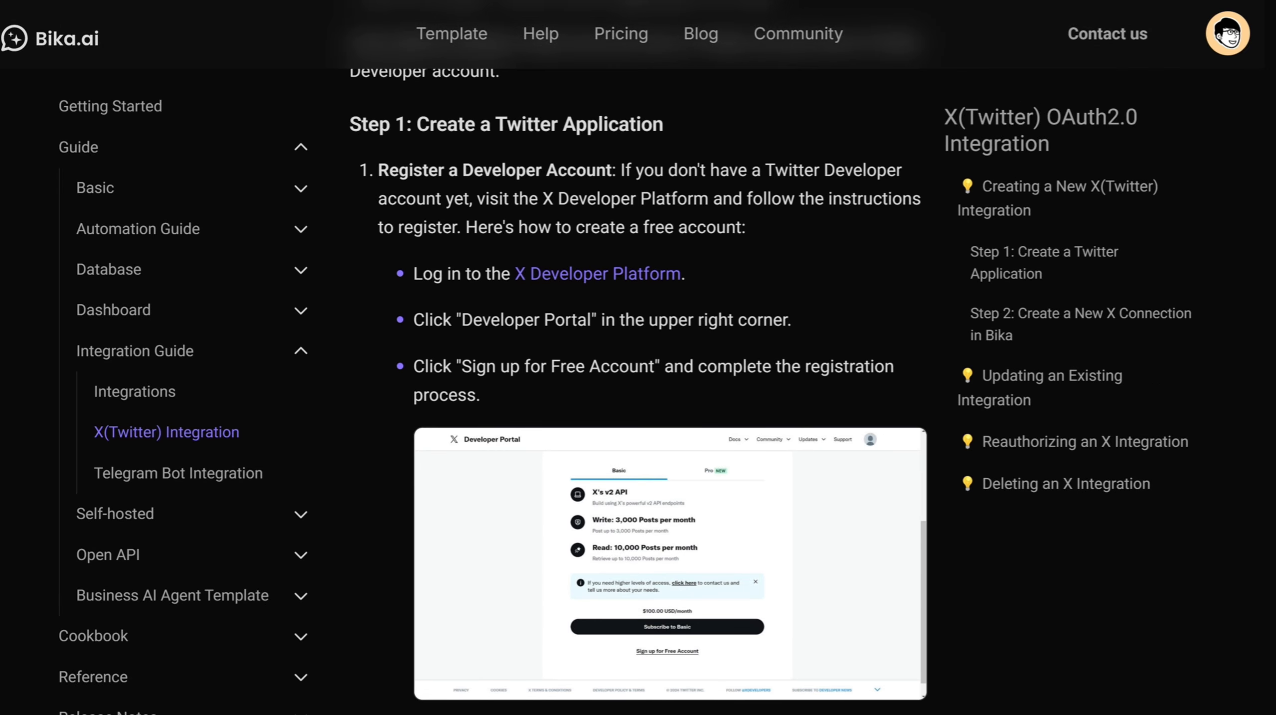
- Switch to the X Developer Portal and start setting up user authentication for the app
{"action": "key", "text": "ctrl+Tab"}
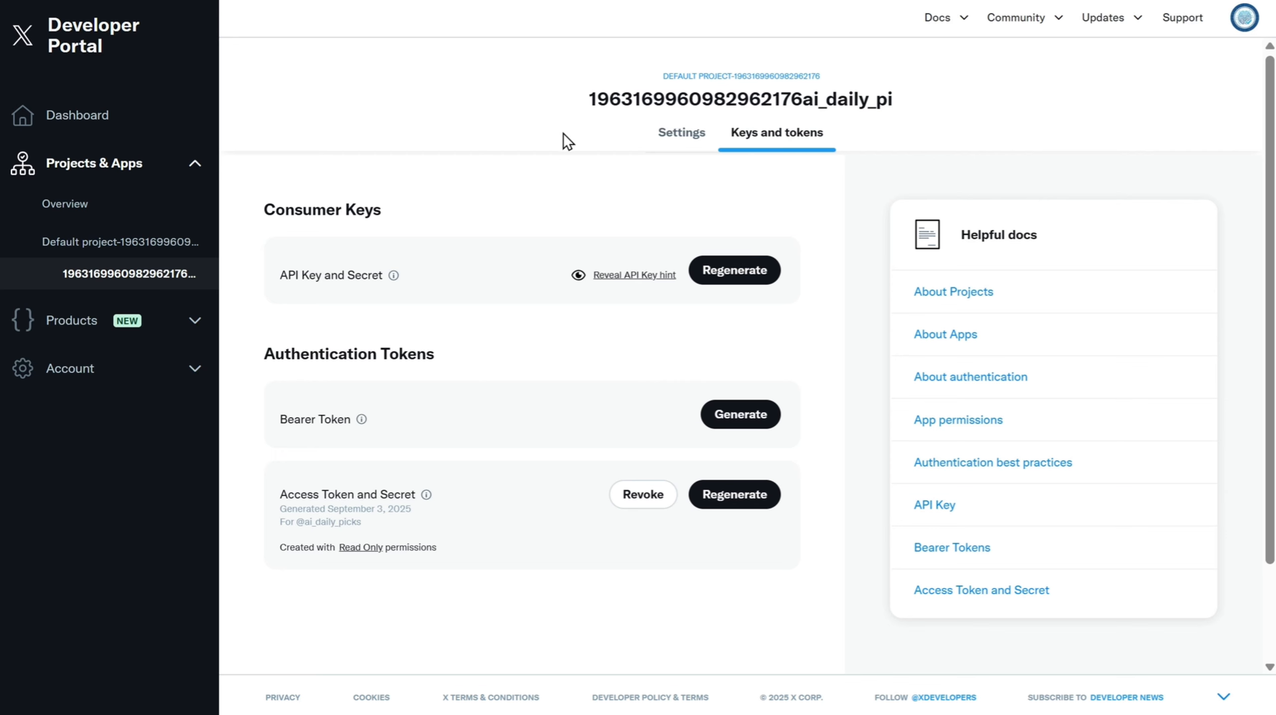
{"action": "left_click", "coordinate": [674, 143]}
{"action": "scroll", "coordinate": [750, 540], "scroll_direction": "down", "scroll_amount": 2}
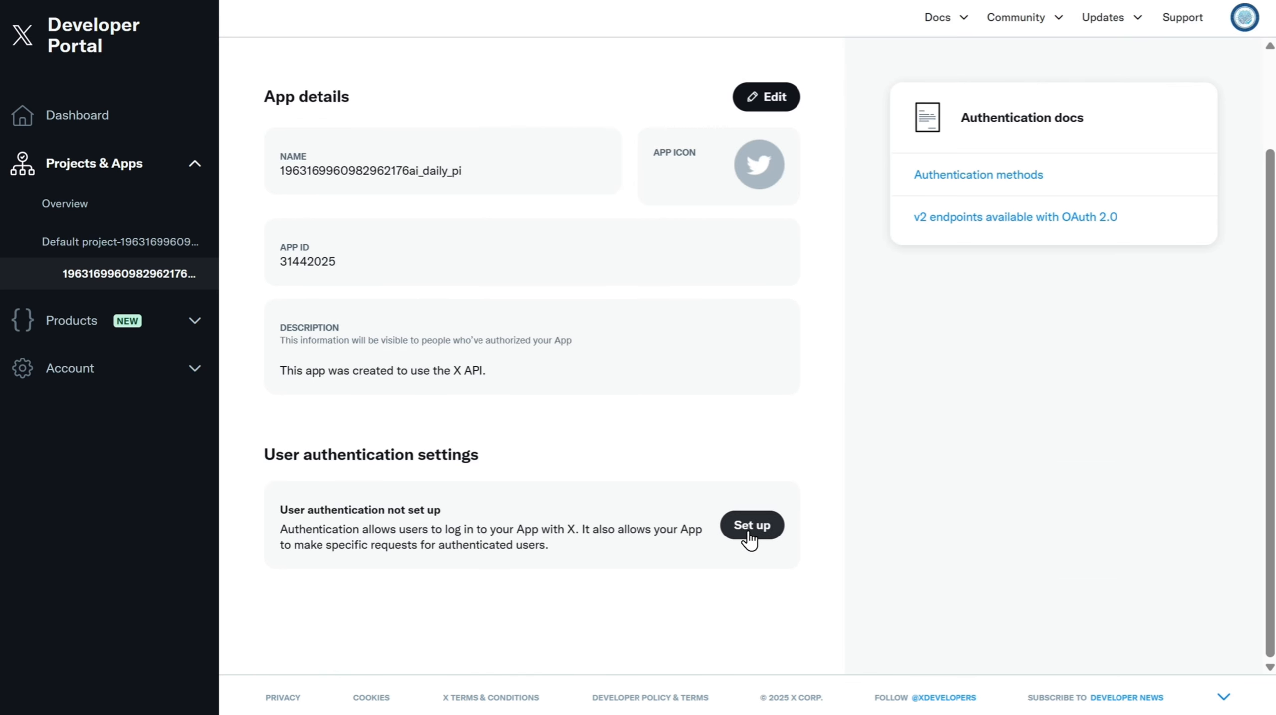
{"action": "left_click", "coordinate": [751, 525]}
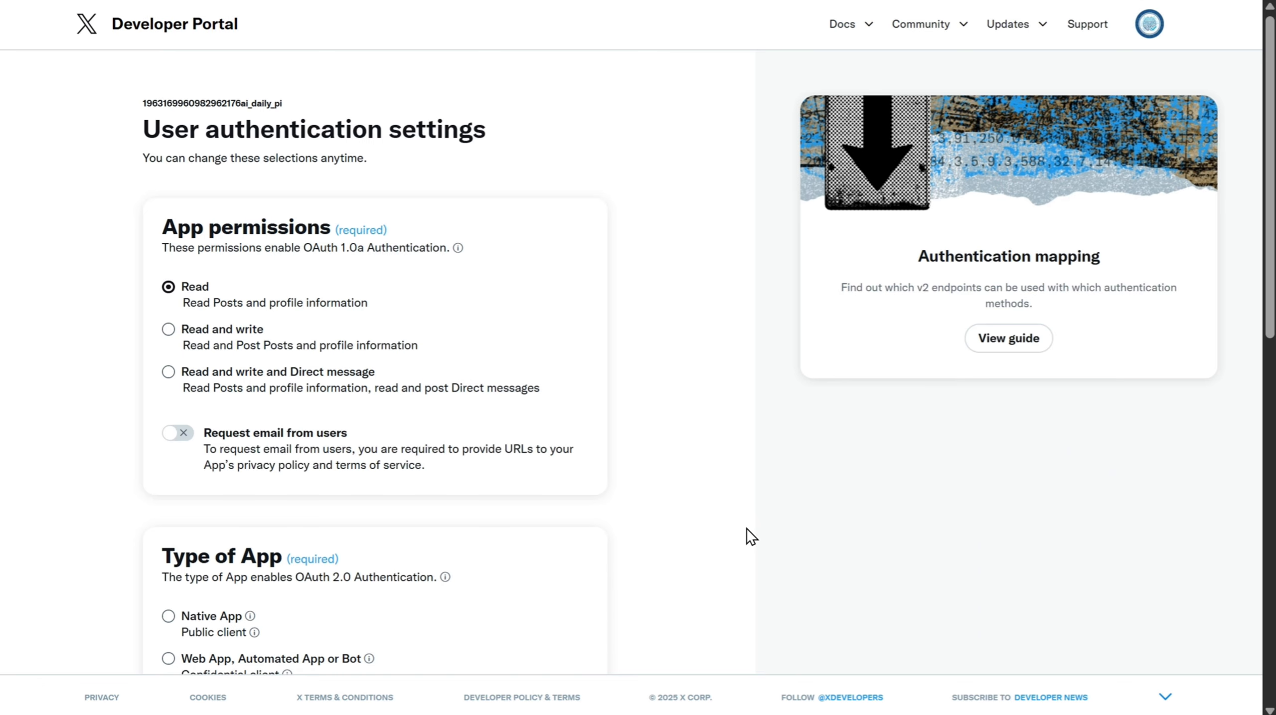
- Set app permissions to Read and write and Direct message and the app type to Web App, Automated App or Bot
{"action": "left_click_drag", "start_coordinate": [233, 329], "coordinate": [284, 328]}
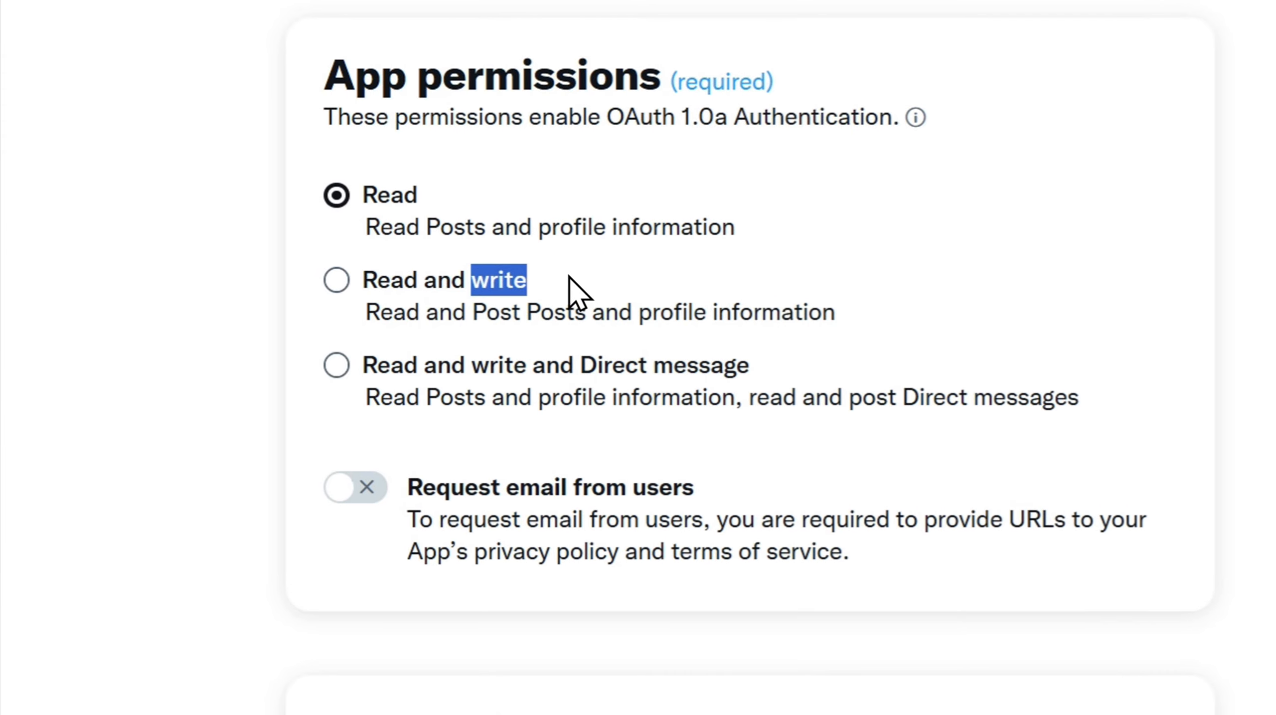
{"action": "left_click", "coordinate": [337, 365]}
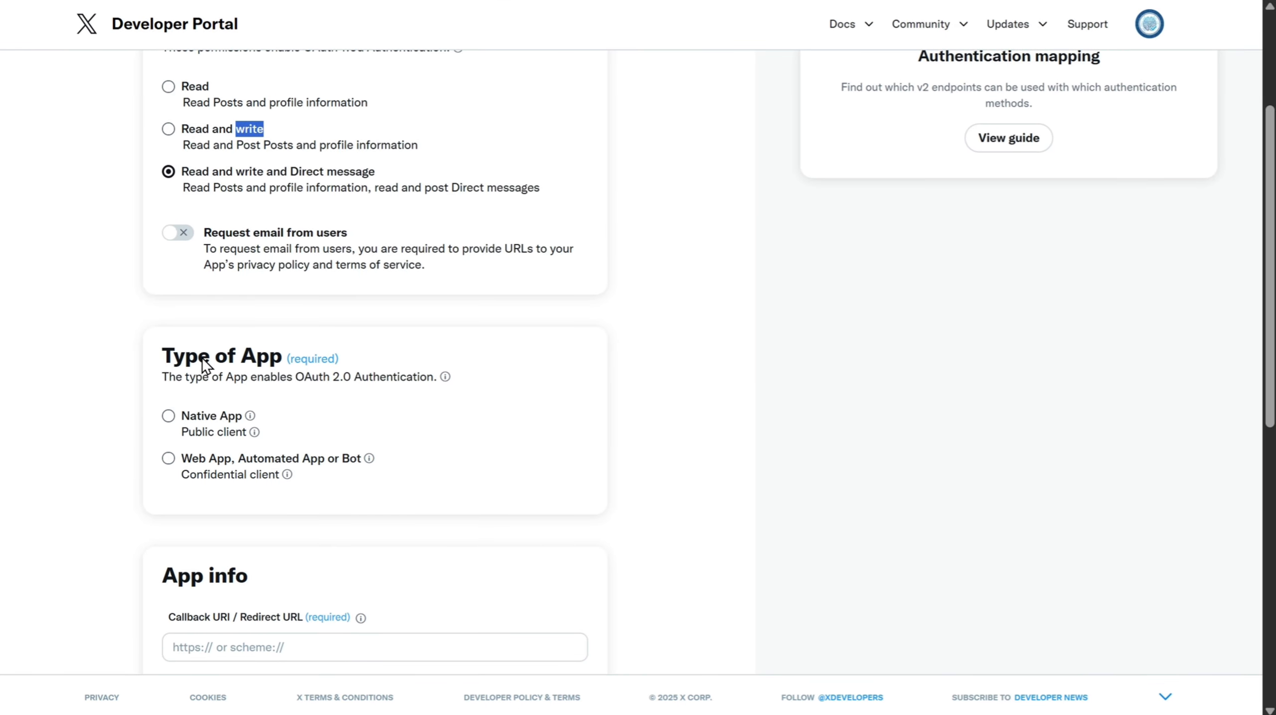
{"action": "left_click", "coordinate": [168, 457]}
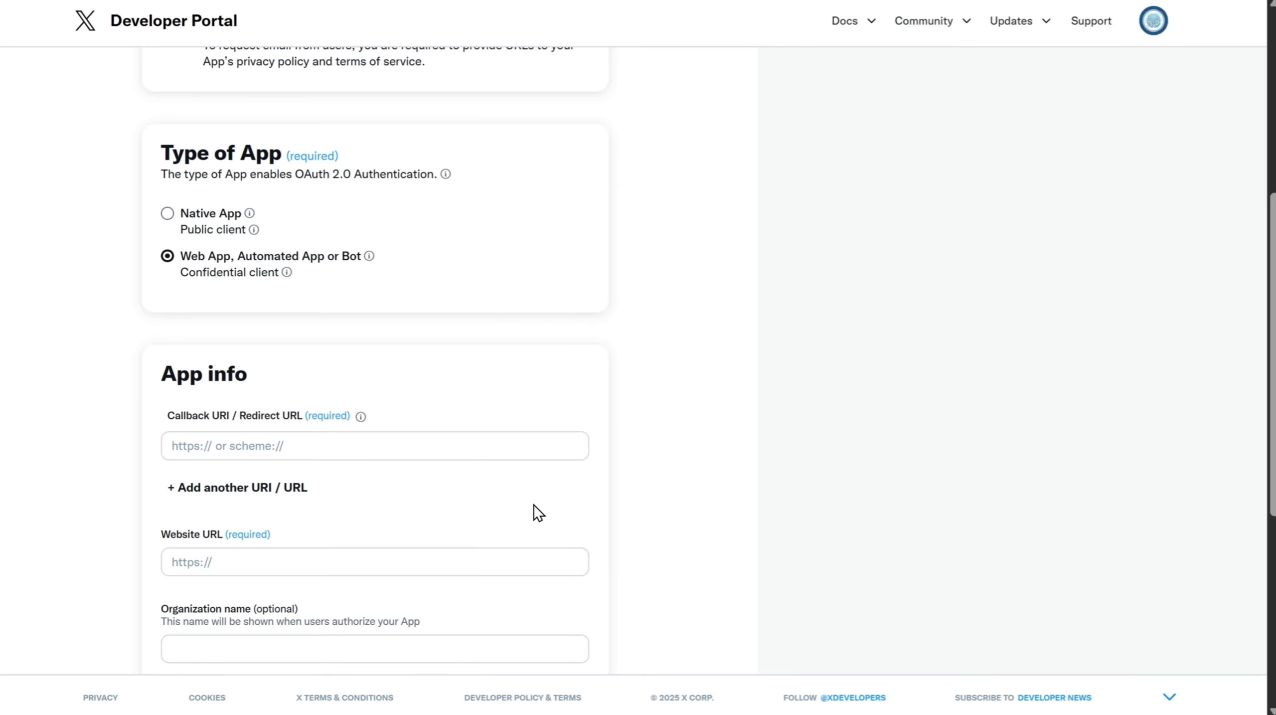
{"action": "scroll", "coordinate": [371, 481], "scroll_direction": "down", "scroll_amount": 2}
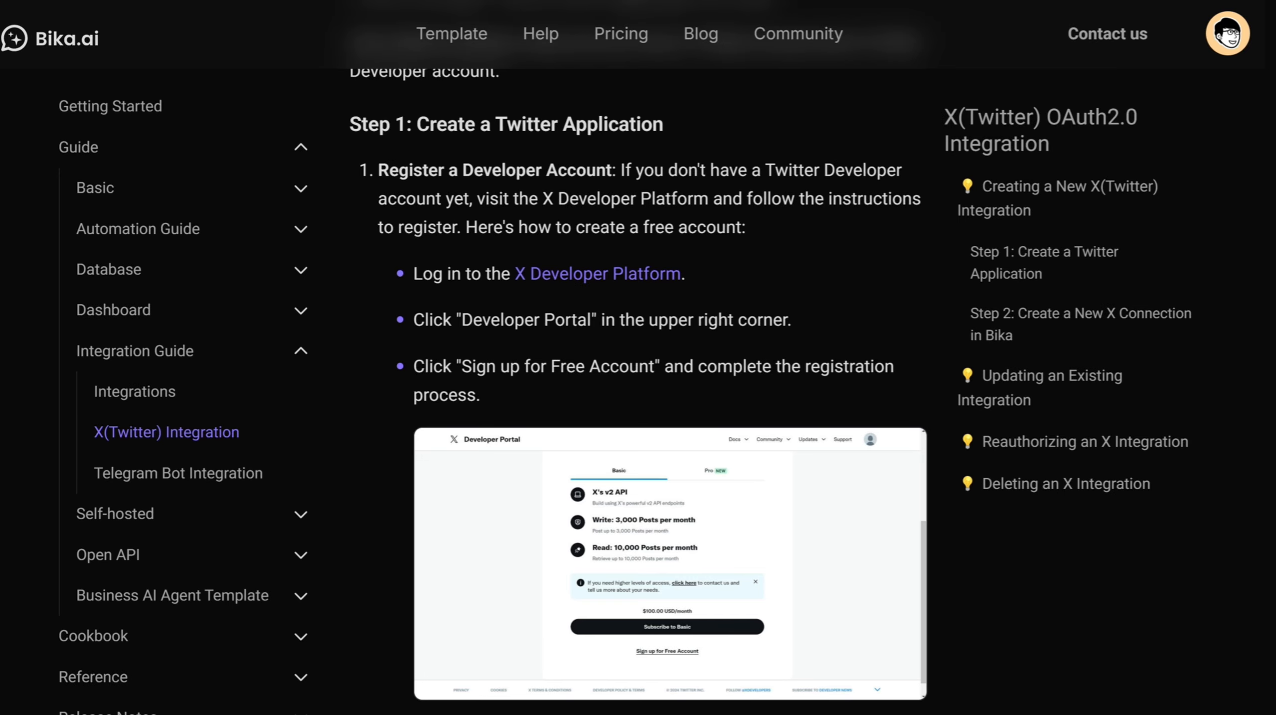
{"action": "scroll", "coordinate": [485, 243], "scroll_direction": "down", "scroll_amount": 15}
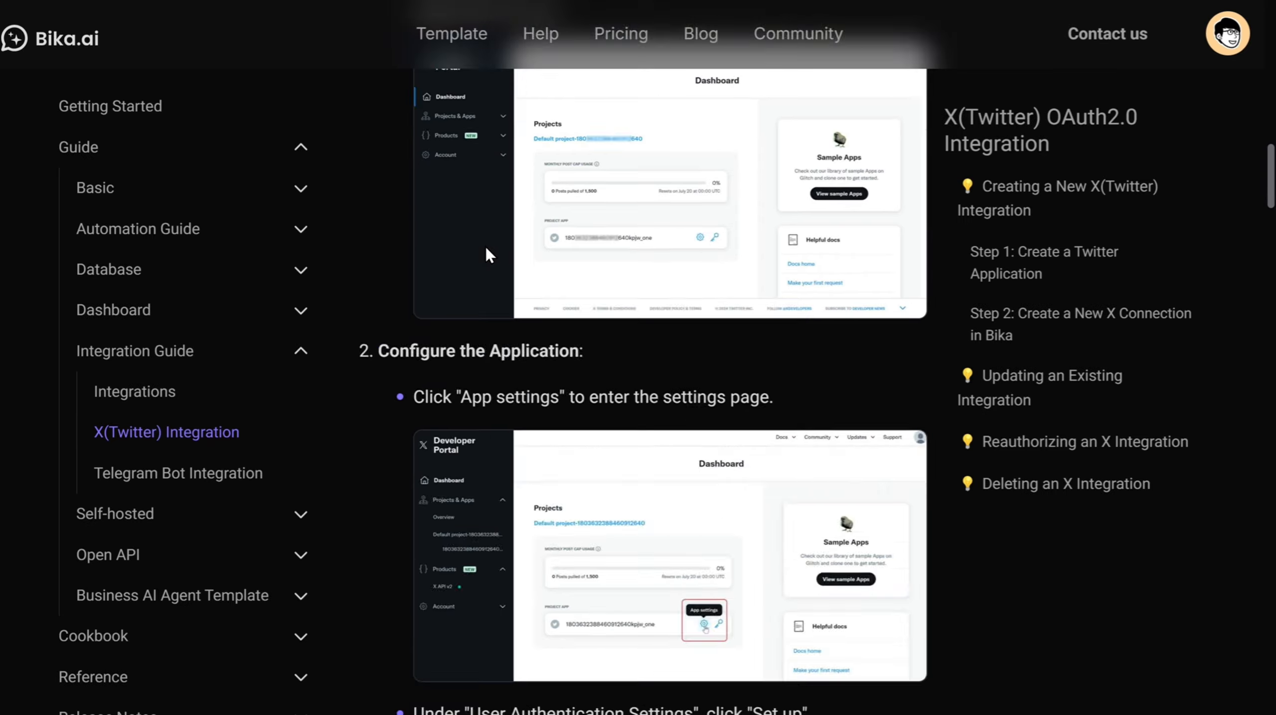
{"action": "scroll", "coordinate": [484, 244], "scroll_direction": "down", "scroll_amount": 10}
{"action": "left_click", "coordinate": [600, 391]}
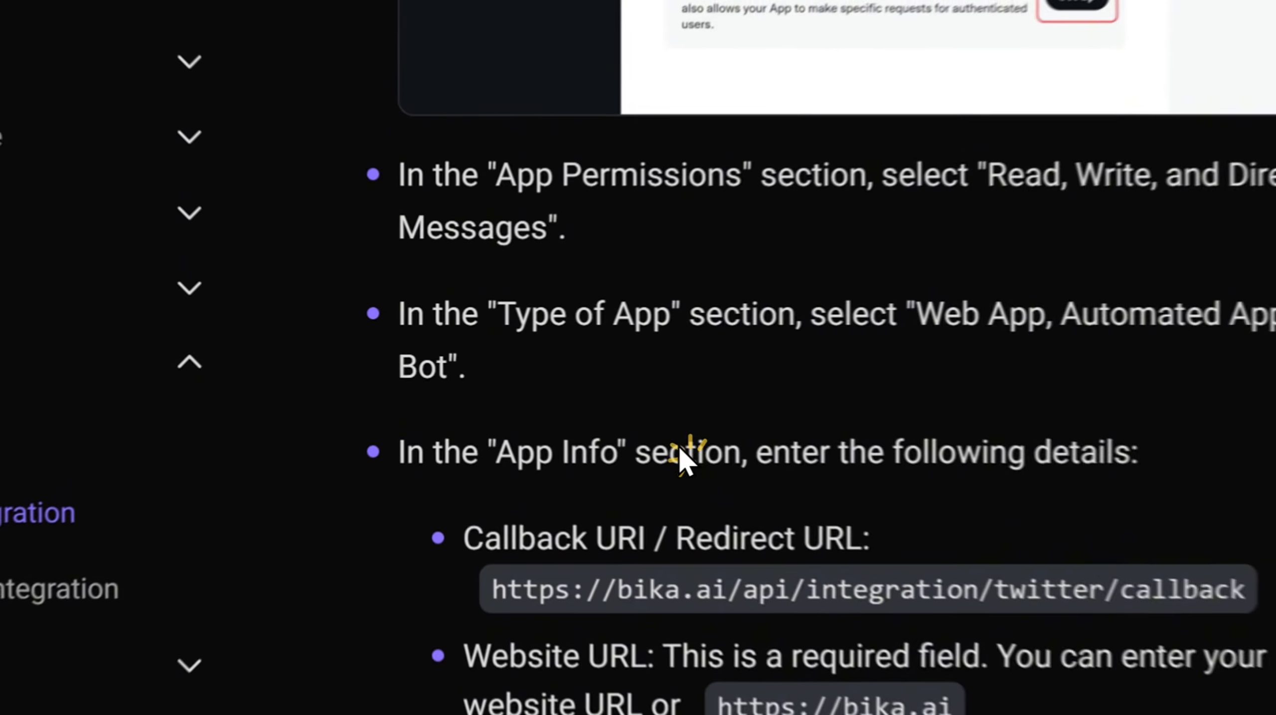
{"action": "left_click_drag", "start_coordinate": [488, 589], "coordinate": [1254, 594]}
{"action": "key", "text": "ctrl+c"}
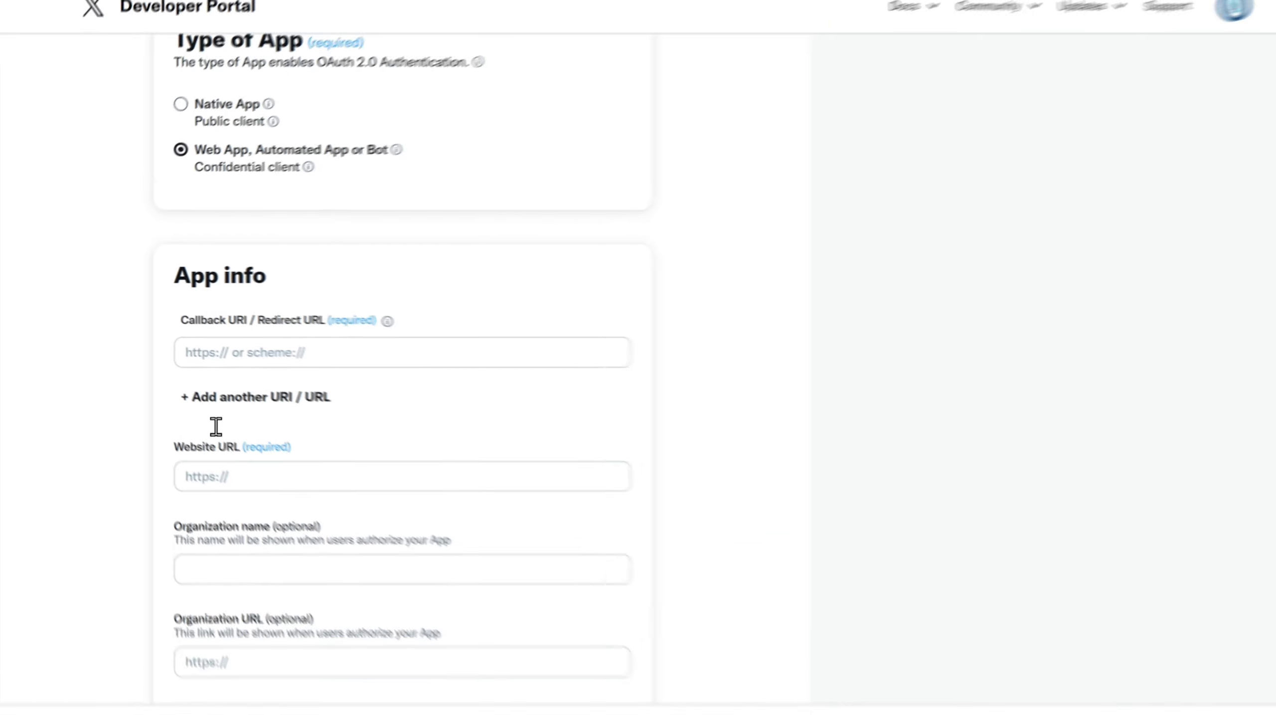
{"action": "left_click", "coordinate": [209, 348]}
{"action": "key", "text": "ctrl+v"}
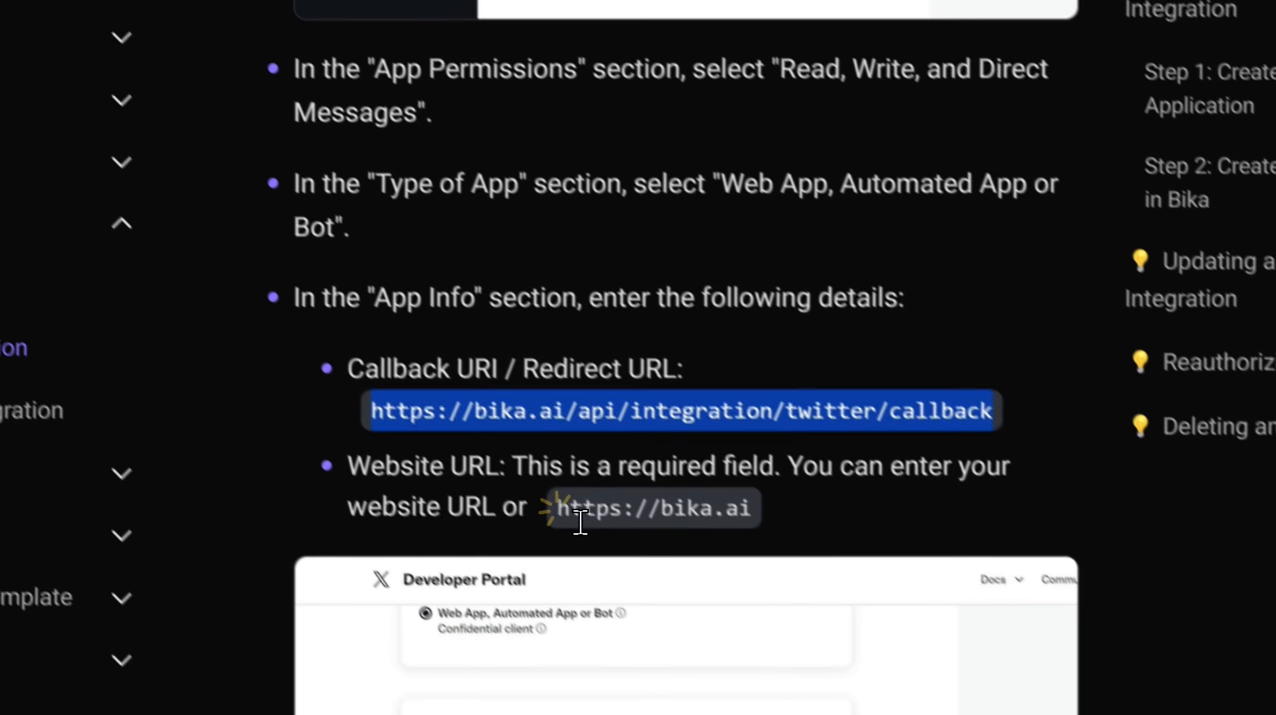
{"action": "left_click_drag", "start_coordinate": [529, 480], "coordinate": [743, 496]}
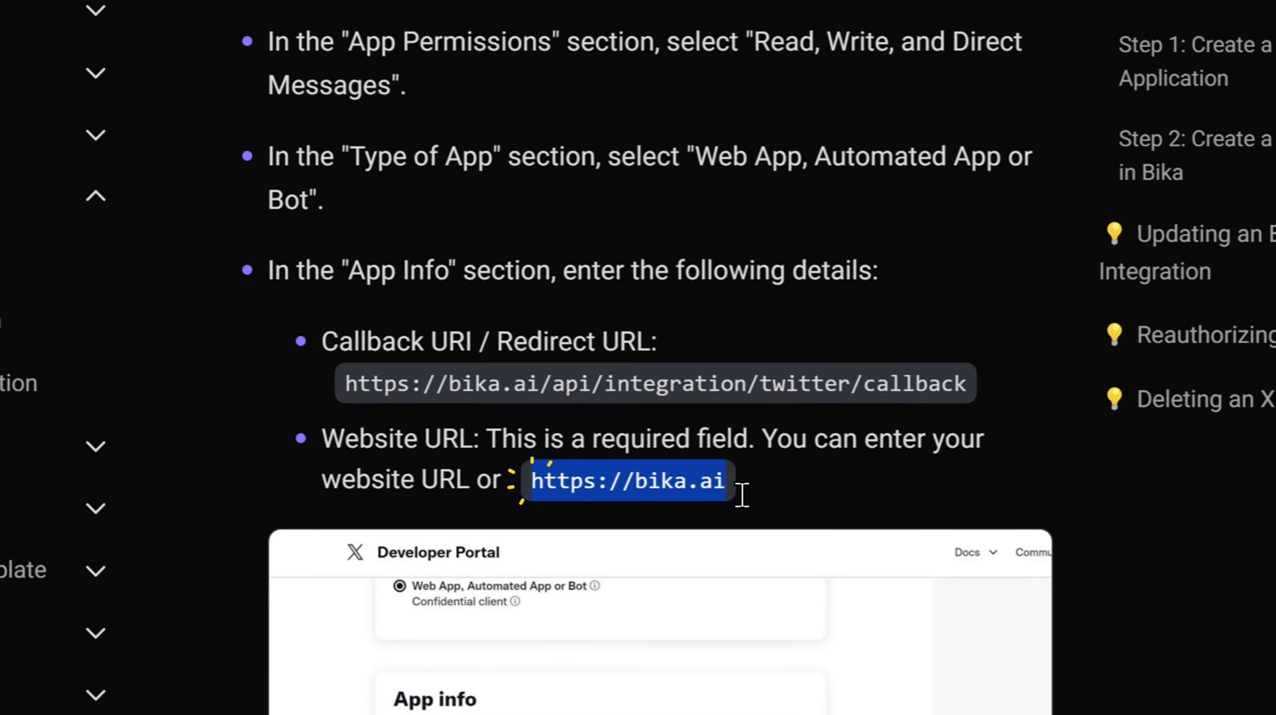
{"action": "key", "text": "ctrl+c"}
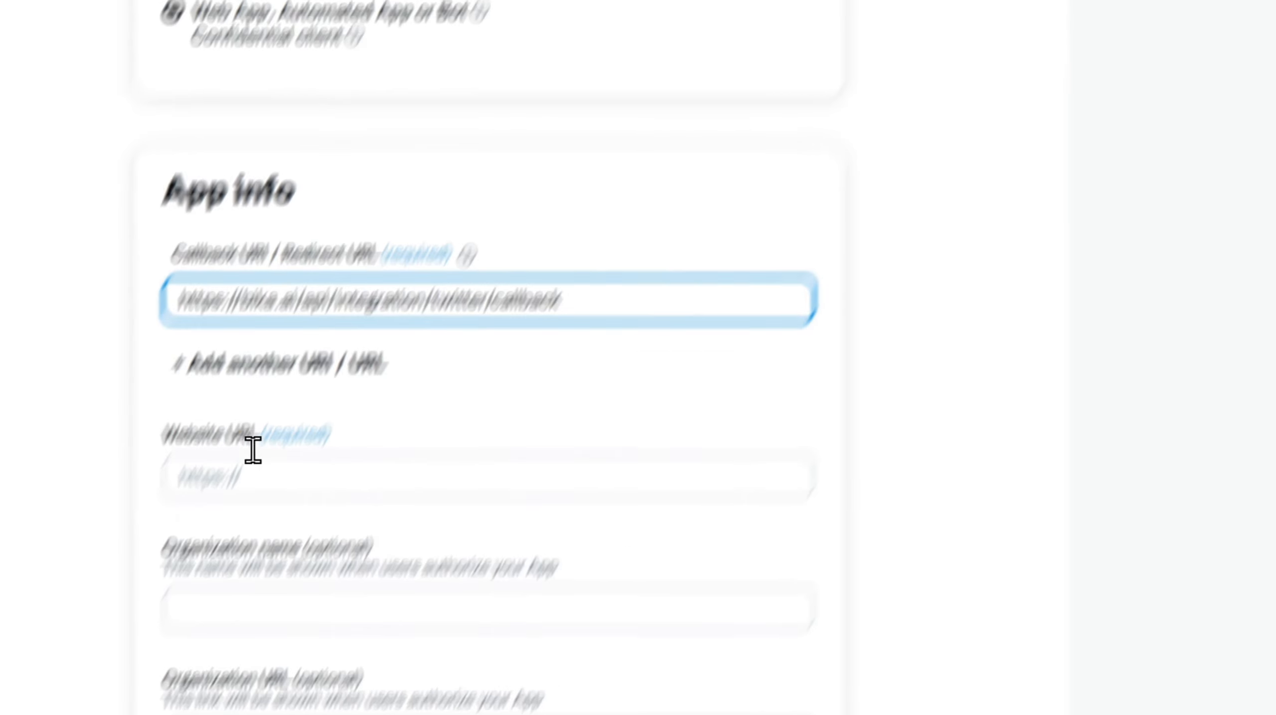
{"action": "left_click", "coordinate": [235, 478]}
{"action": "key", "text": "ctrl+v"}
- Save the user authentication settings, confirming the permission change and the OAuth 2.0 client secret notice
{"action": "scroll", "coordinate": [123, 559], "scroll_direction": "down", "scroll_amount": 10}
{"action": "left_click", "coordinate": [801, 667]}
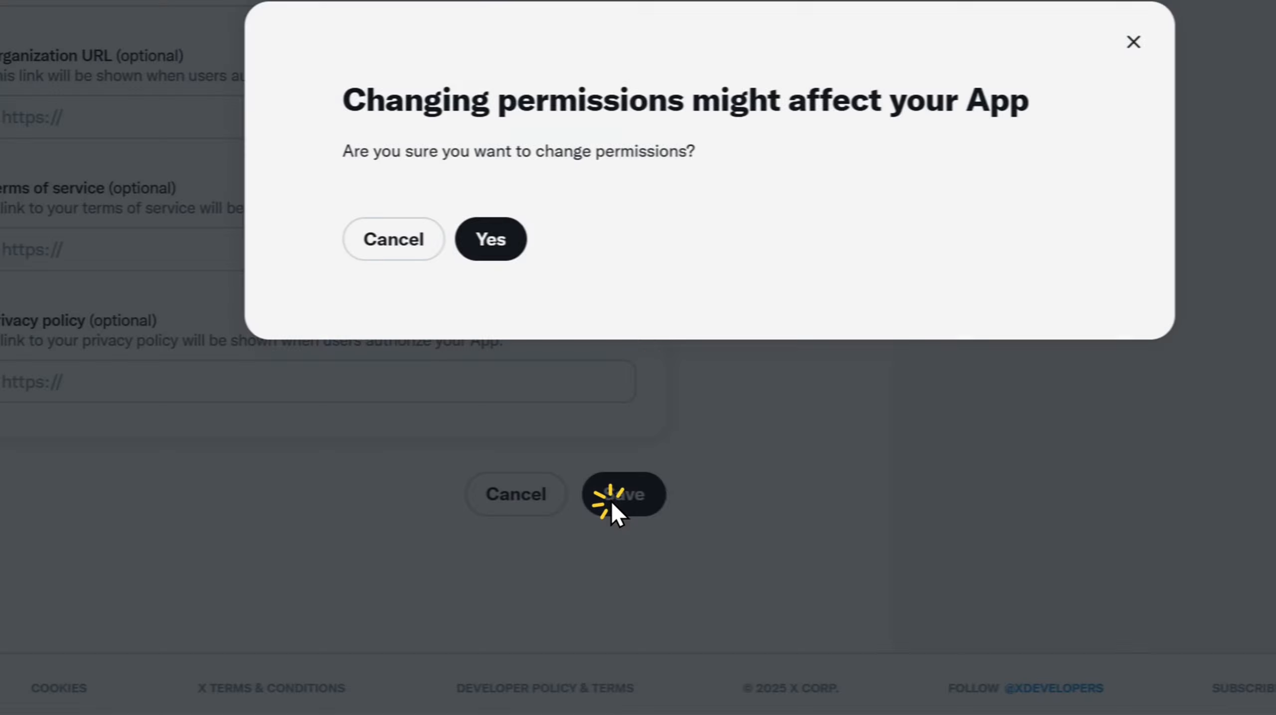
{"action": "left_click", "coordinate": [491, 239]}
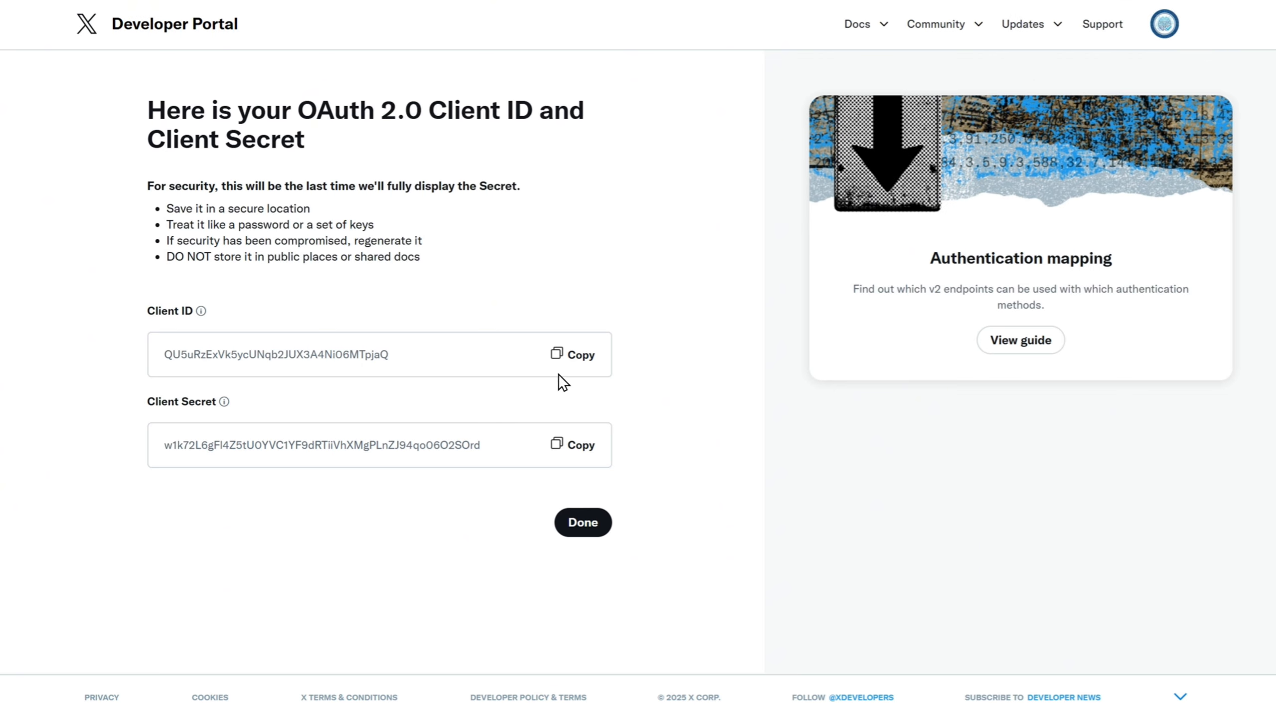
{"action": "left_click", "coordinate": [585, 525]}
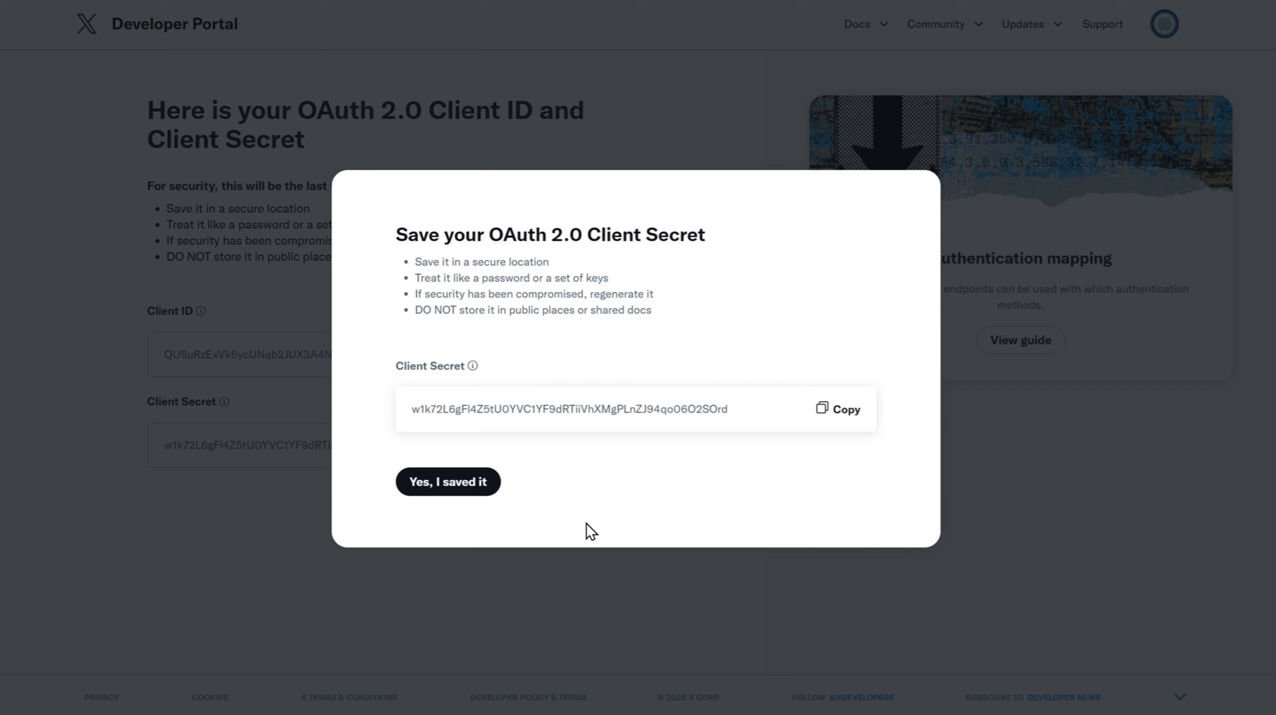
{"action": "left_click", "coordinate": [458, 483]}
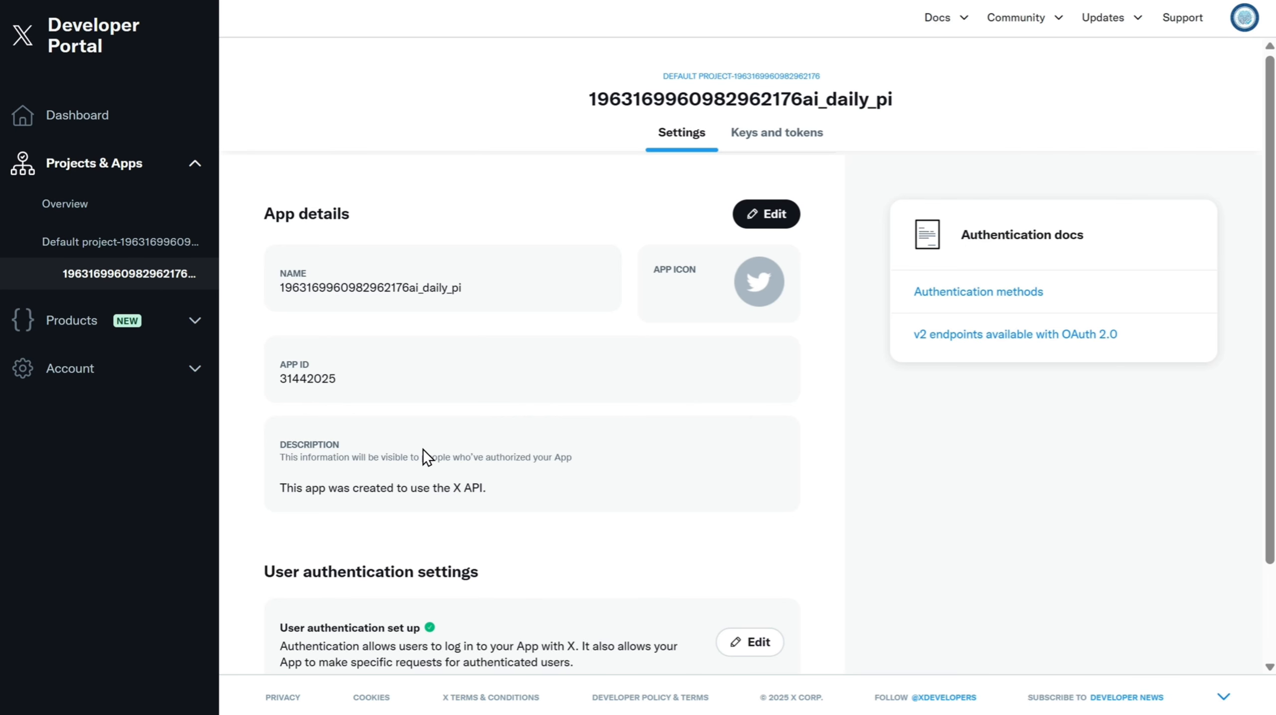
- Regenerate the API Key and Secret on the app's Keys and tokens page
{"action": "left_click", "coordinate": [768, 155]}
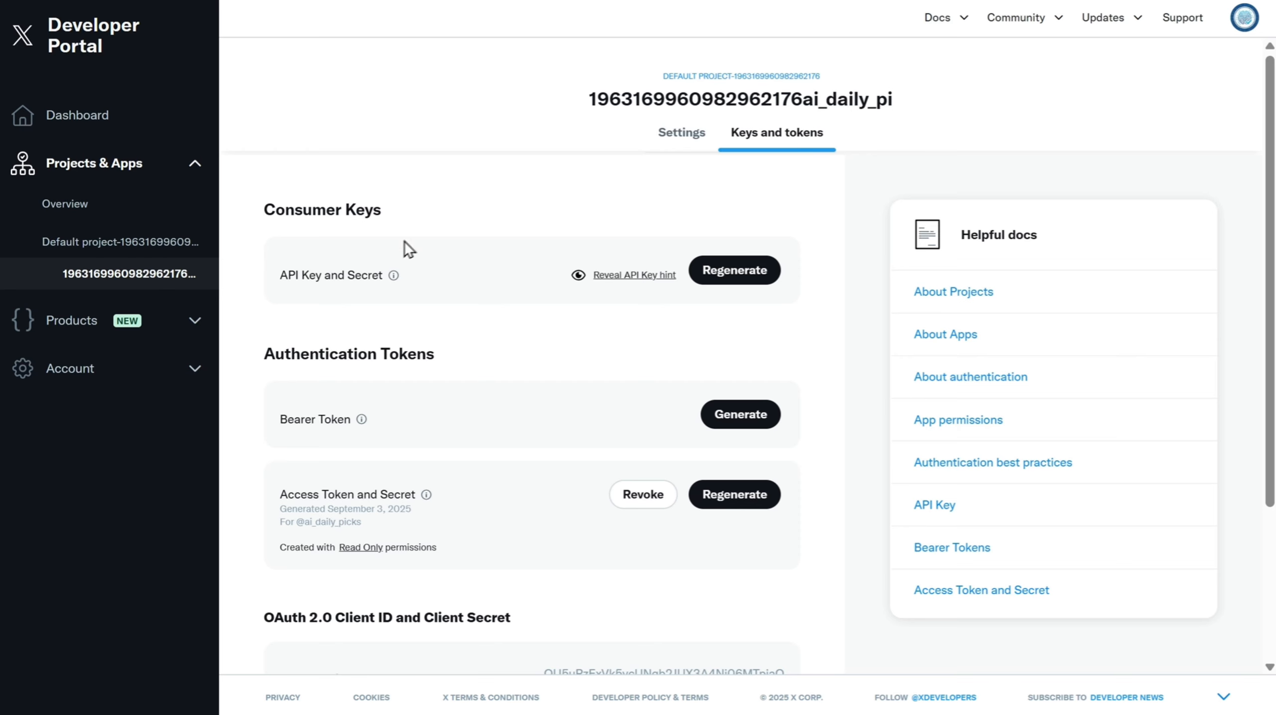
{"action": "left_click", "coordinate": [734, 271]}
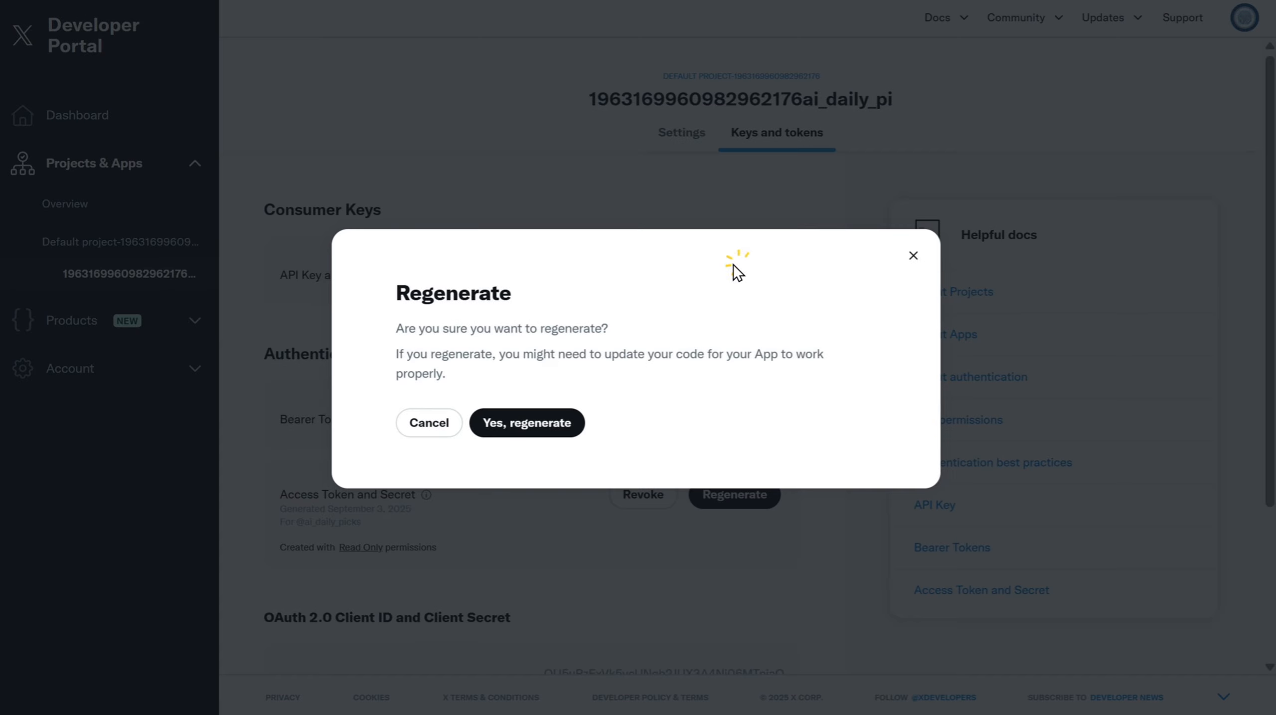
{"action": "left_click", "coordinate": [538, 424]}
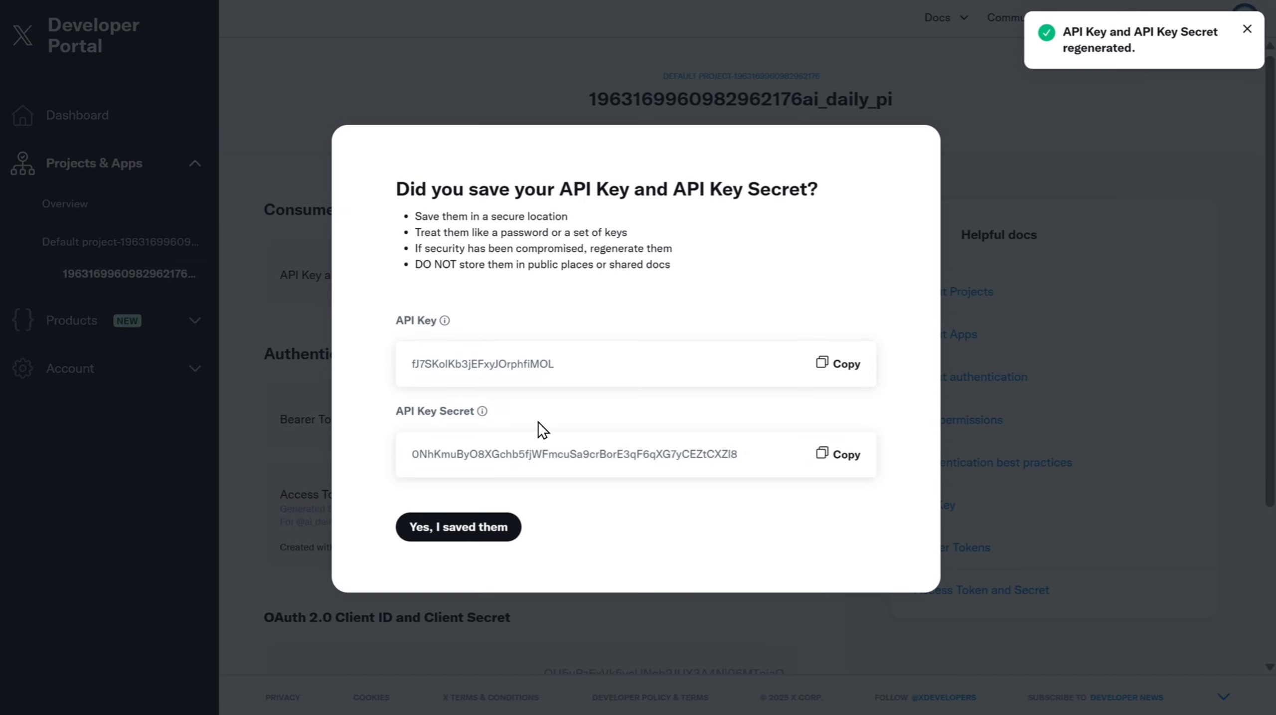
- Copy the regenerated API Key and paste it into the API(Consumer) Key field of the Connect MCP Server form
{"action": "left_click", "coordinate": [837, 365]}
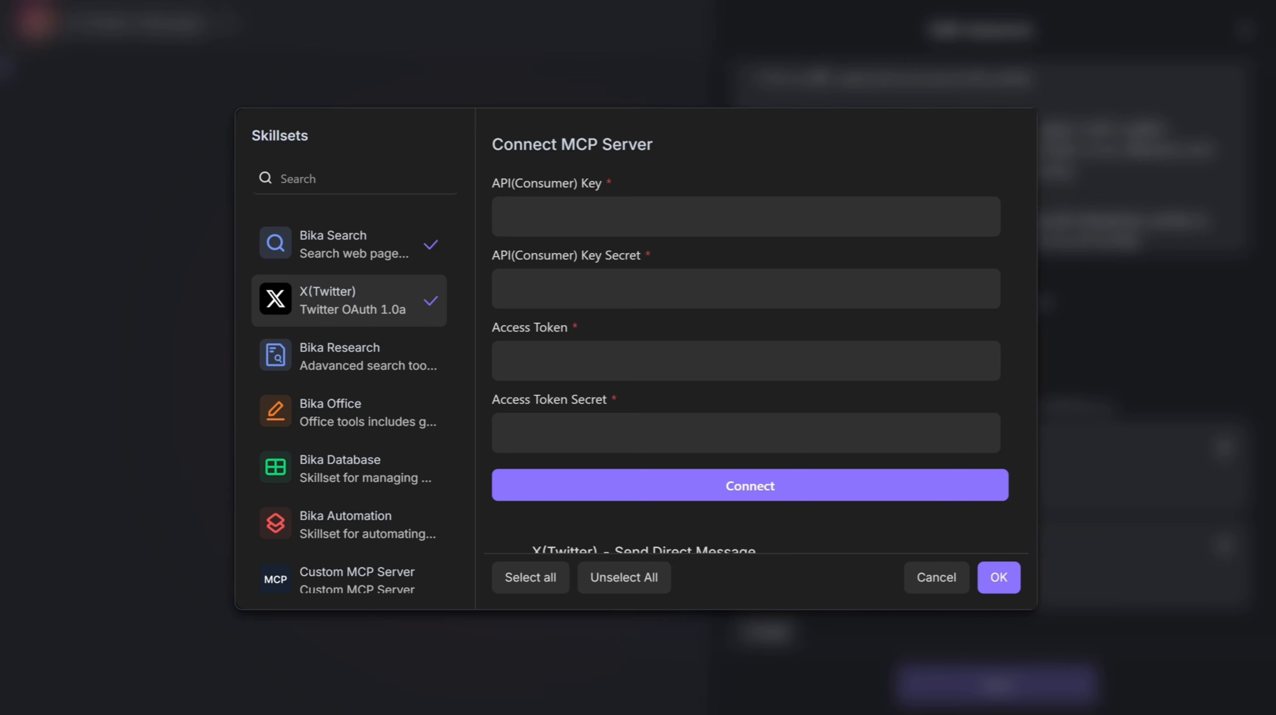
{"action": "left_click", "coordinate": [558, 211]}
{"action": "key", "text": "ctrl+v"}
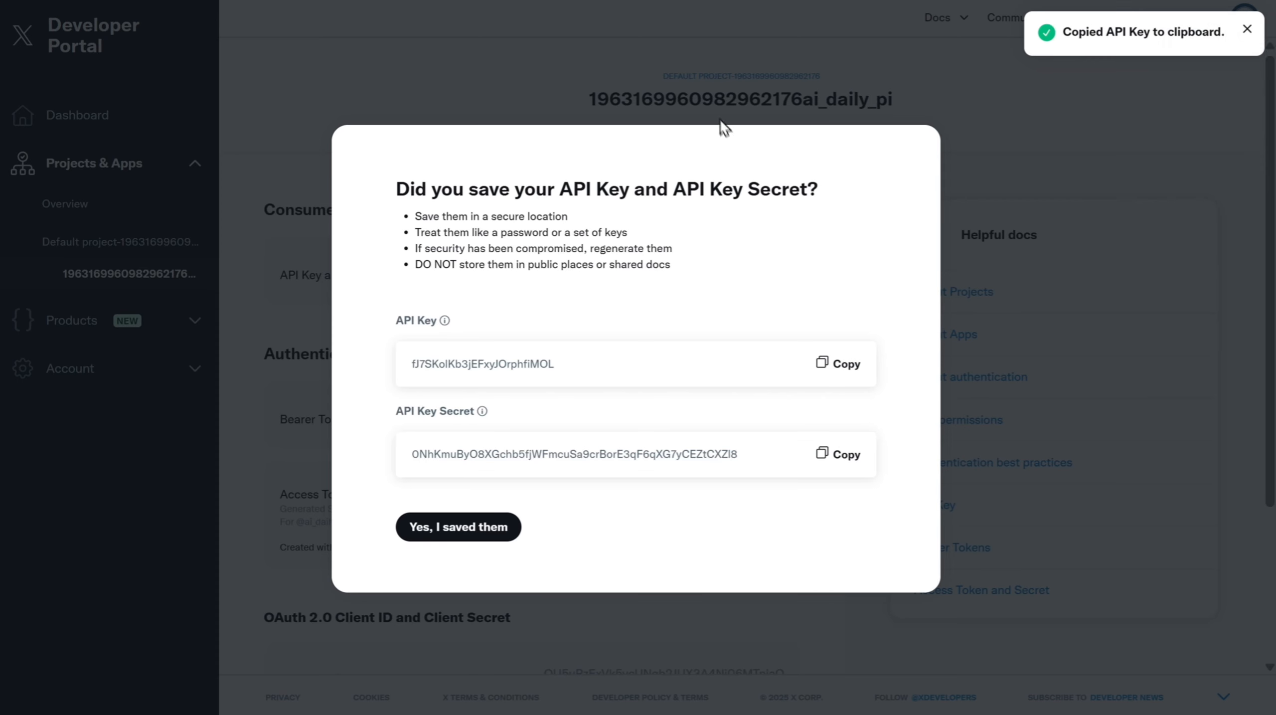
- Copy the API Key Secret into the API(Consumer) Key Secret field, then acknowledge the keys were saved
{"action": "left_click", "coordinate": [844, 455]}
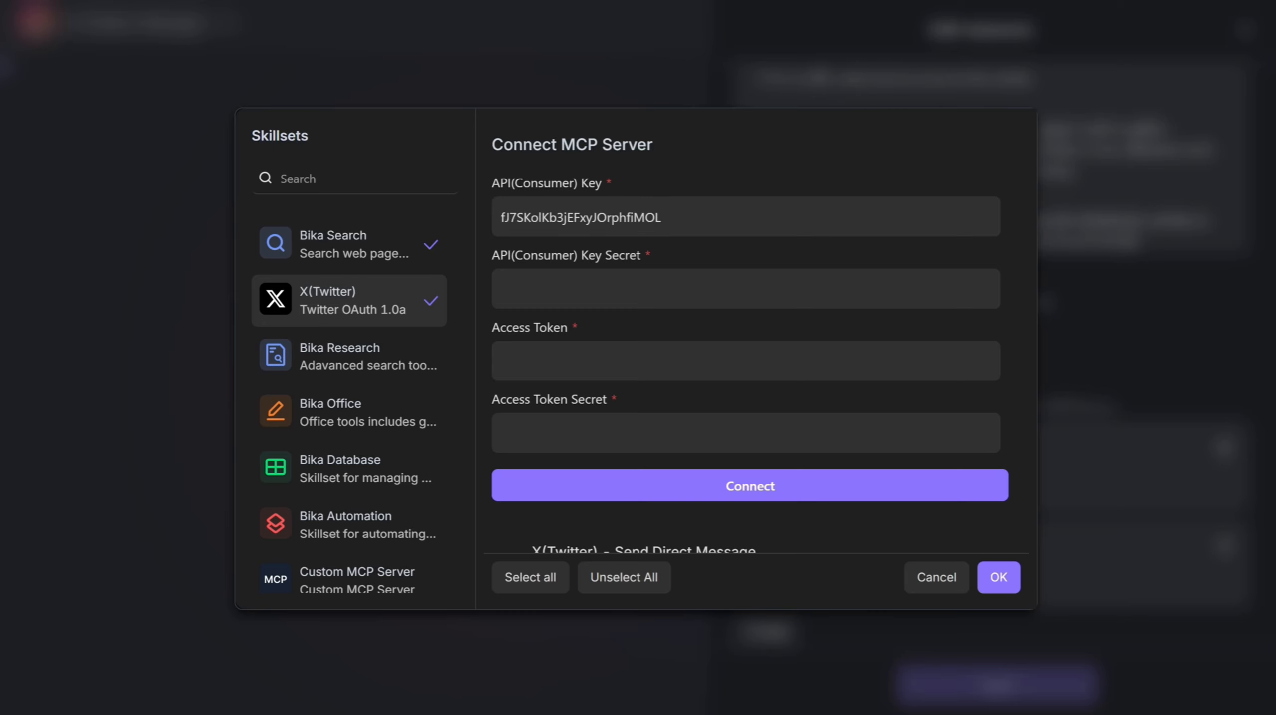
{"action": "left_click", "coordinate": [555, 300]}
{"action": "key", "text": "ctrl+v"}
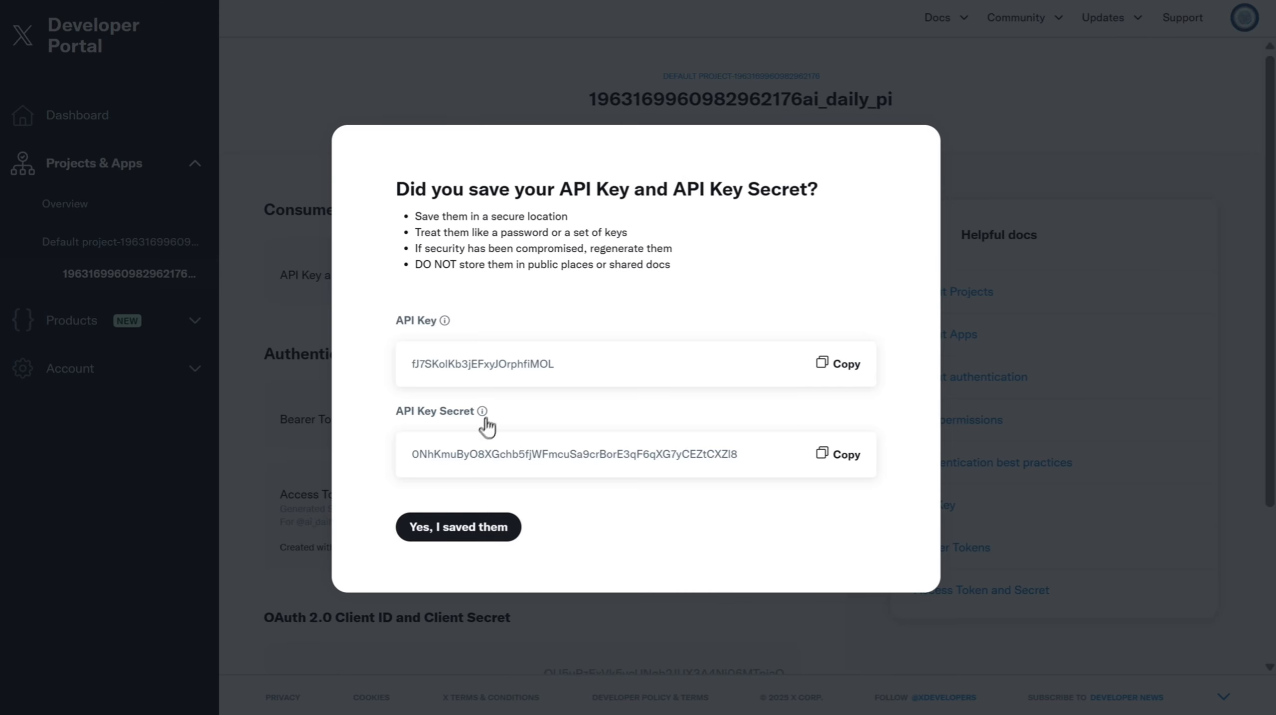
{"action": "left_click", "coordinate": [458, 534]}
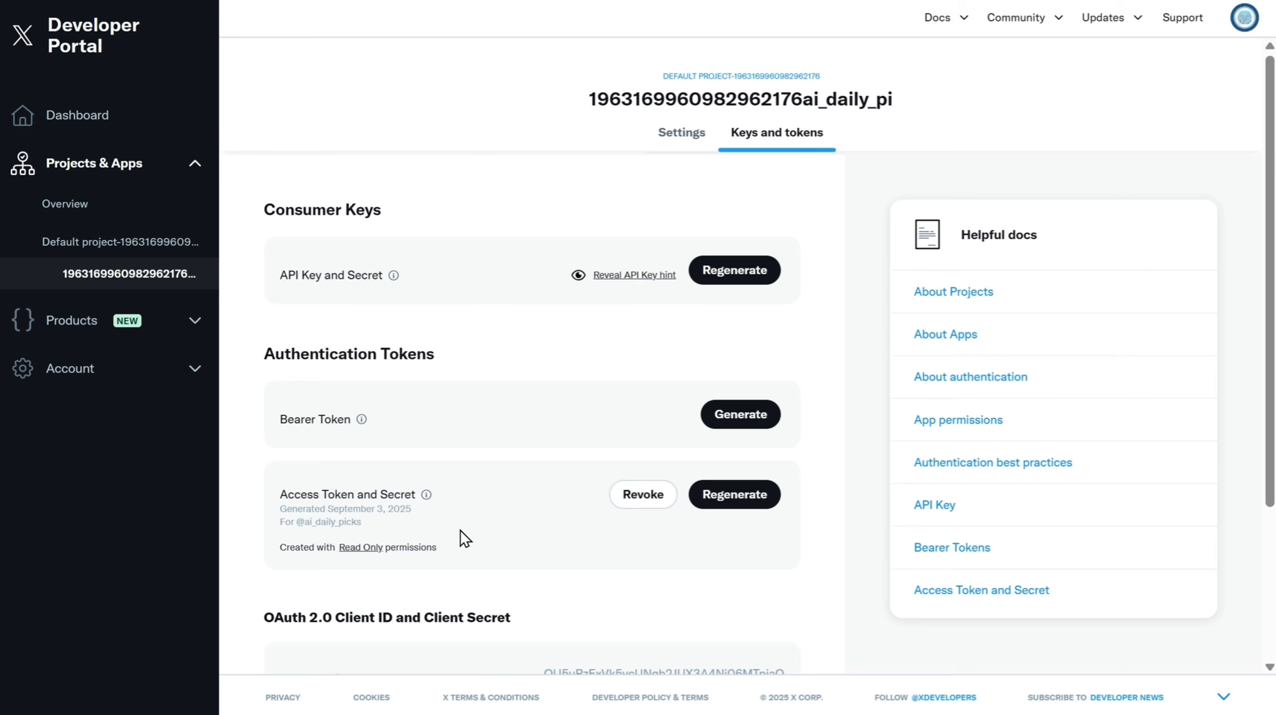
- Regenerate the Access Token and Secret on the app's Keys and tokens page
{"action": "scroll", "coordinate": [461, 530], "scroll_direction": "down", "scroll_amount": 4}
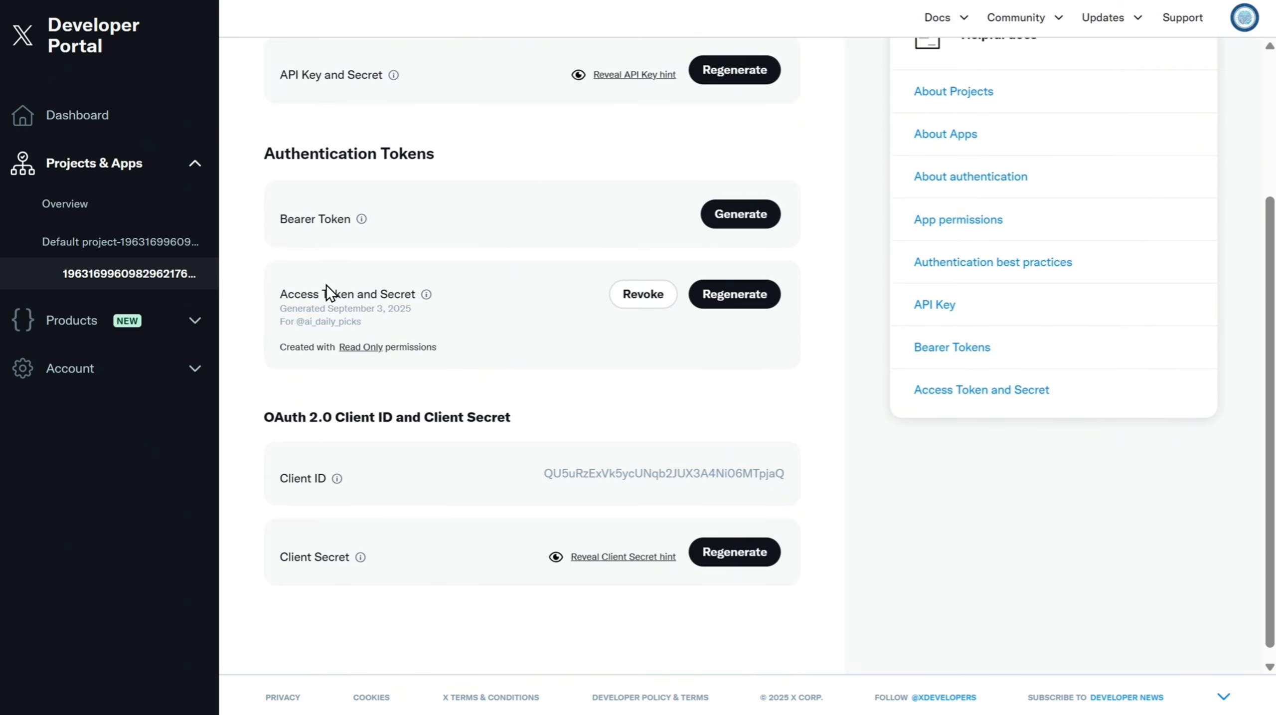
{"action": "left_click", "coordinate": [732, 297]}
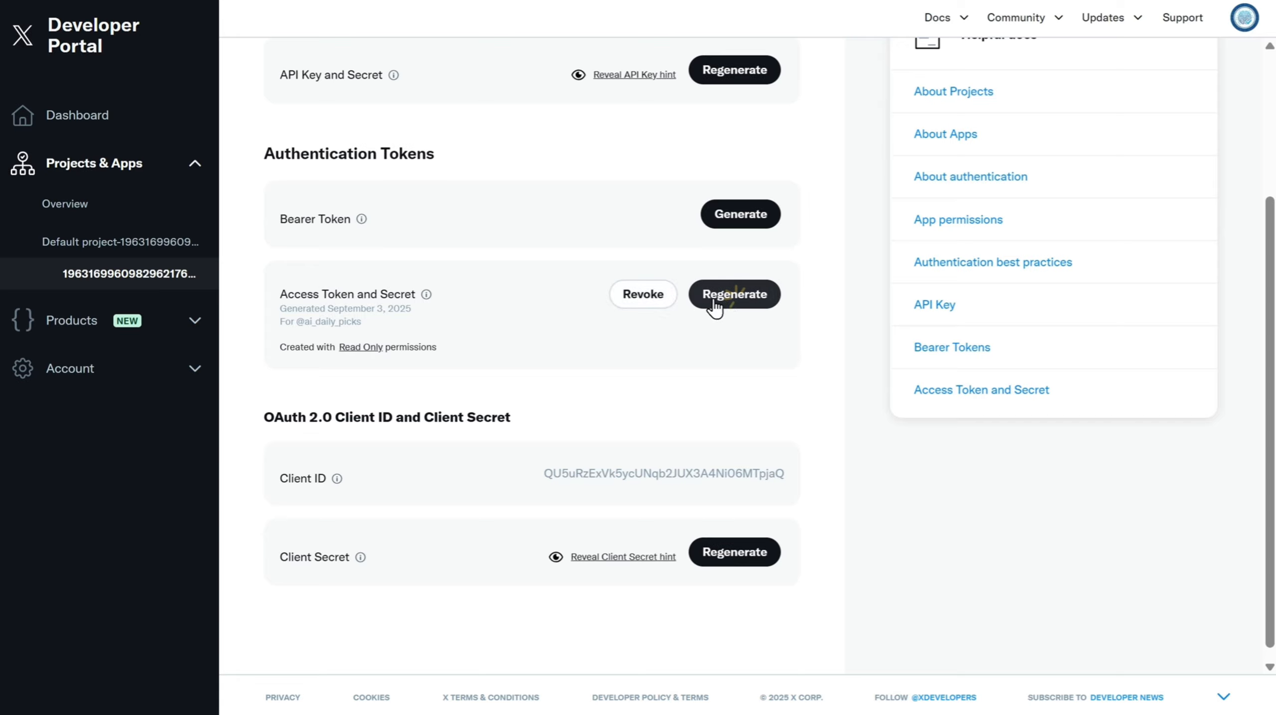
{"action": "left_click", "coordinate": [531, 424]}
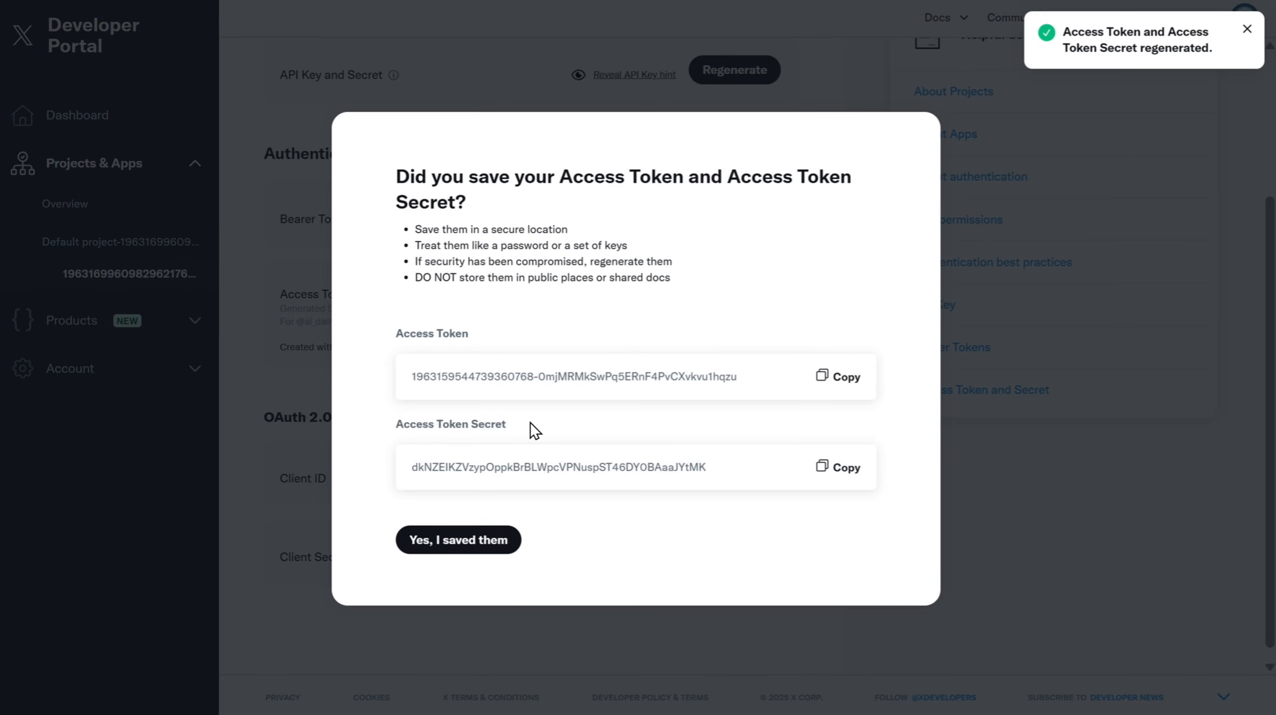
- Copy the new Access Token and paste it into the Access Token field of the connection form
{"action": "left_click", "coordinate": [830, 381]}
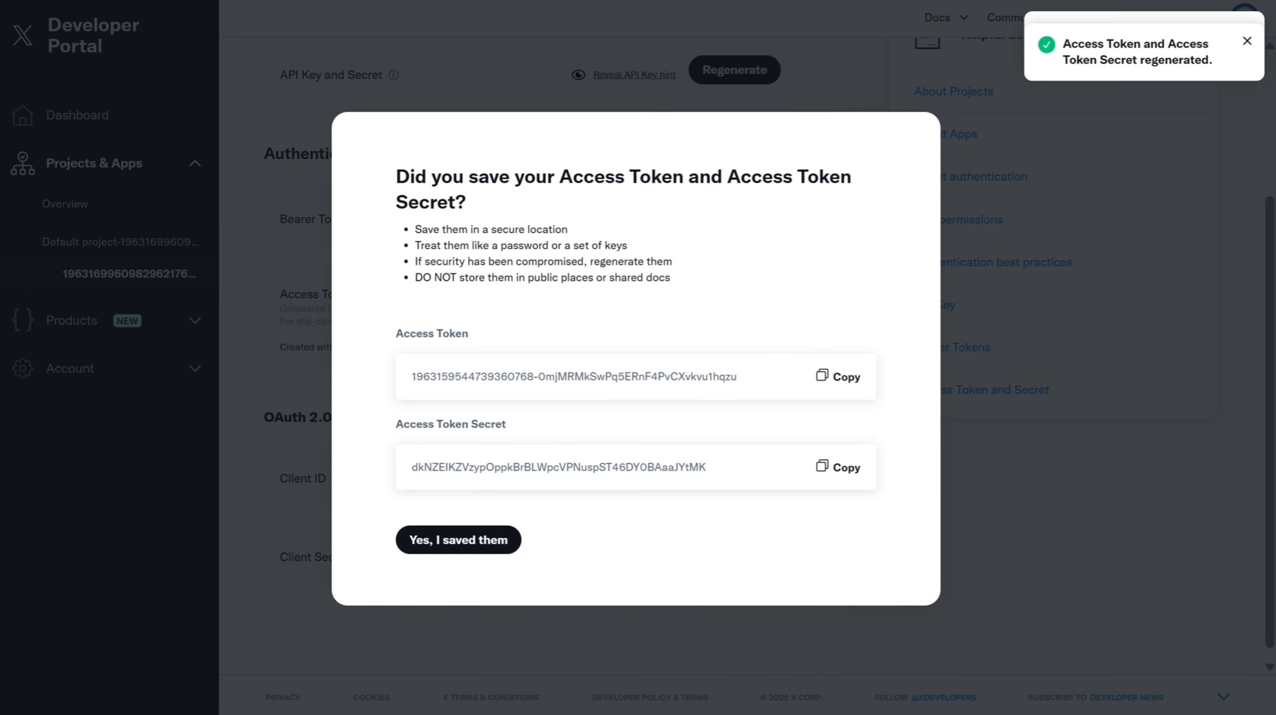
{"action": "left_click", "coordinate": [353, 1]}
{"action": "left_click", "coordinate": [568, 361]}
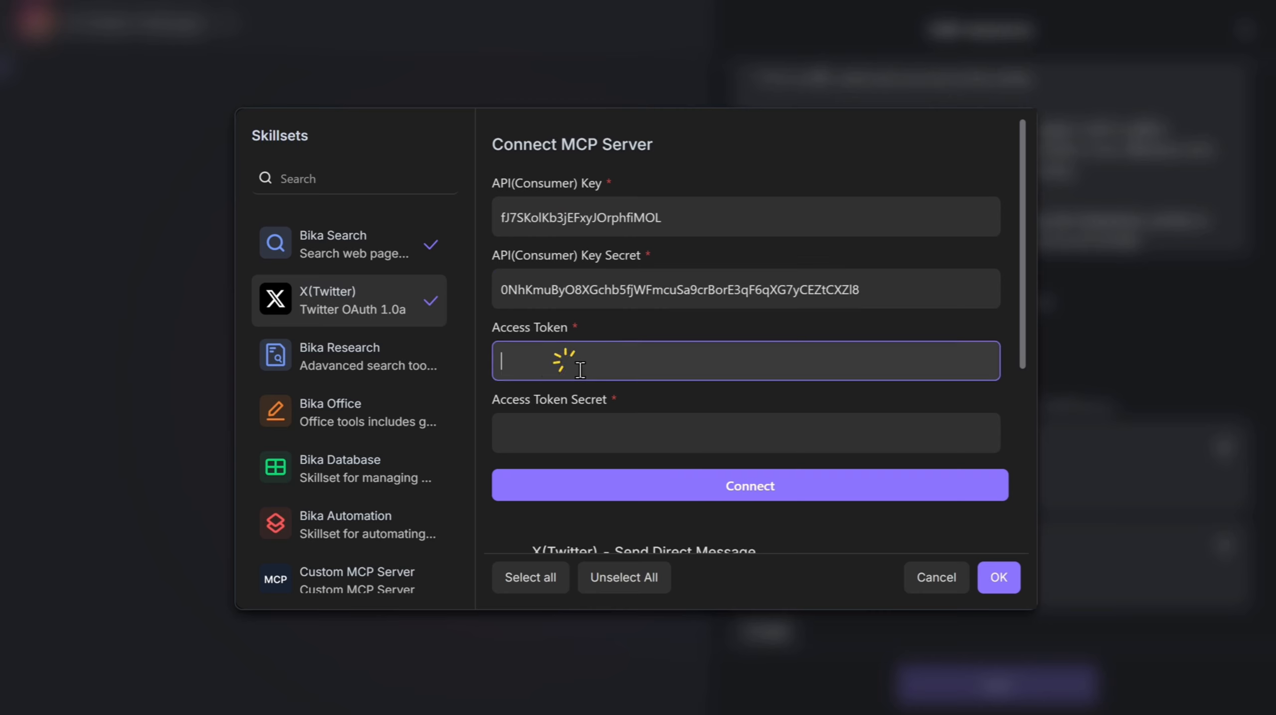
{"action": "key", "text": "ctrl+v"}
- Copy the Access Token Secret into the Access Token Secret field and connect the MCP server
{"action": "left_click", "coordinate": [692, 1]}
{"action": "left_click", "coordinate": [837, 467]}
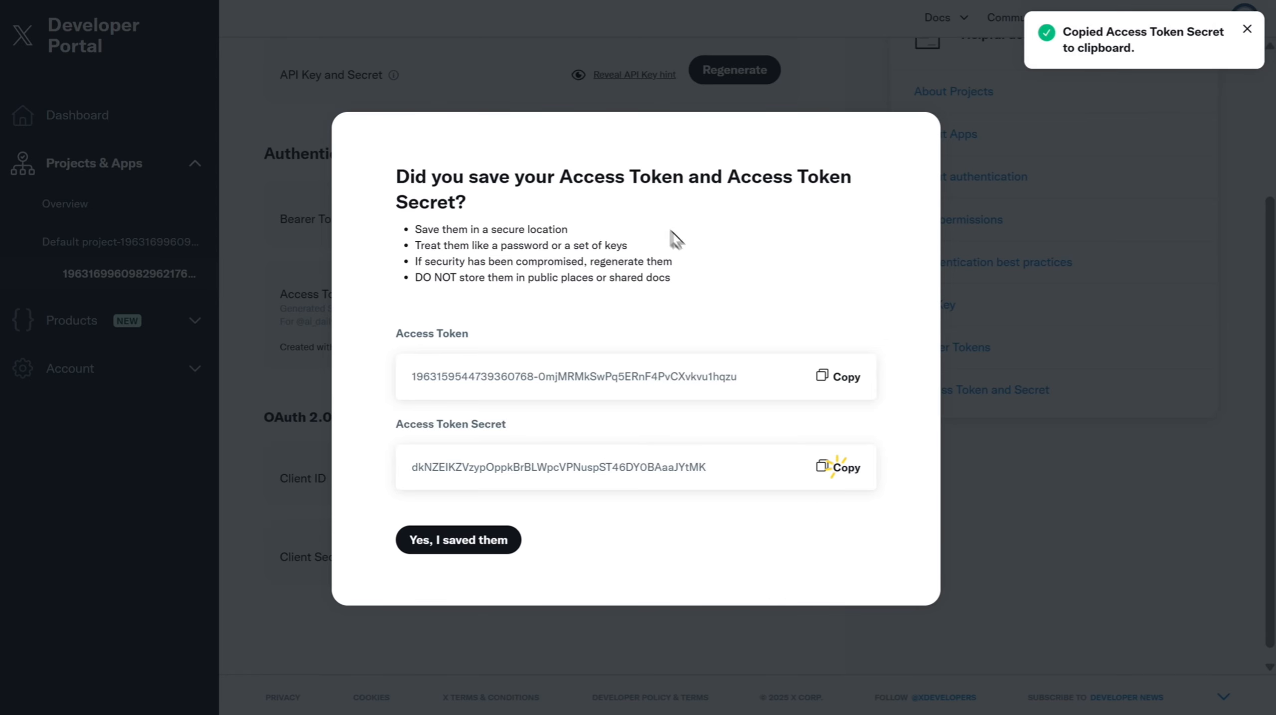
{"action": "left_click", "coordinate": [380, 1]}
{"action": "left_click", "coordinate": [576, 446]}
{"action": "key", "text": "ctrl+v"}
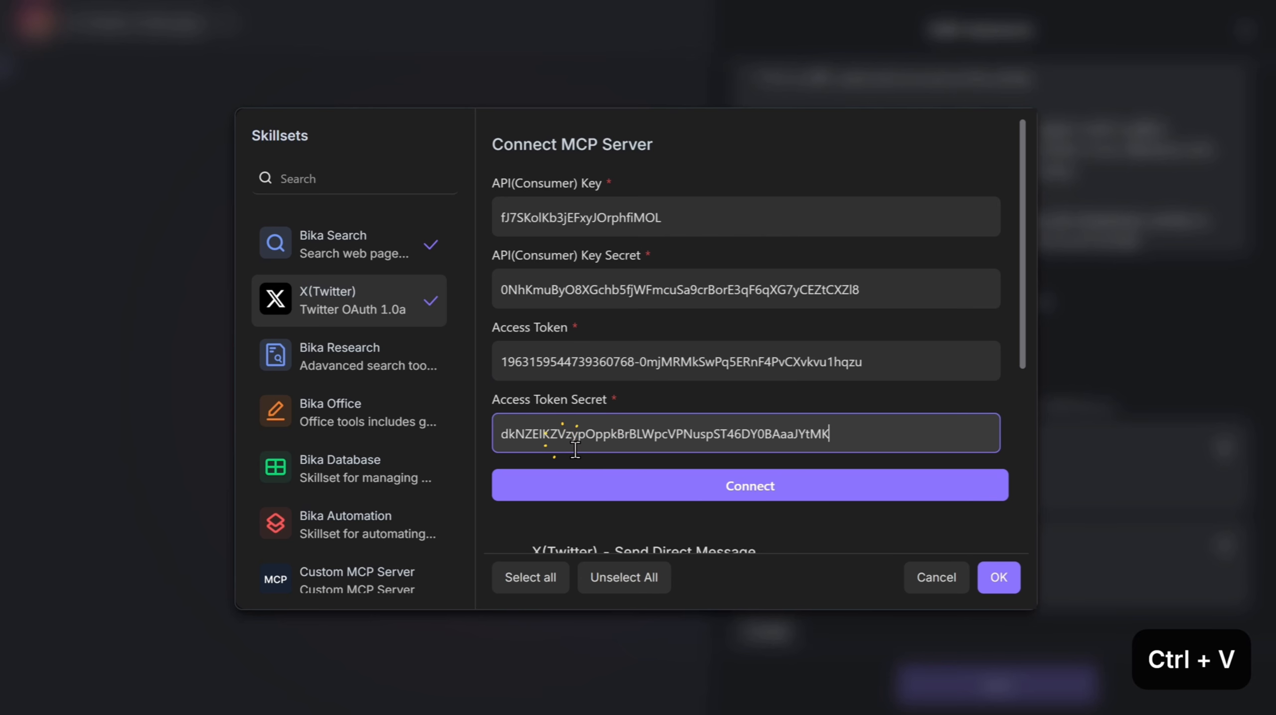
{"action": "left_click", "coordinate": [749, 501]}
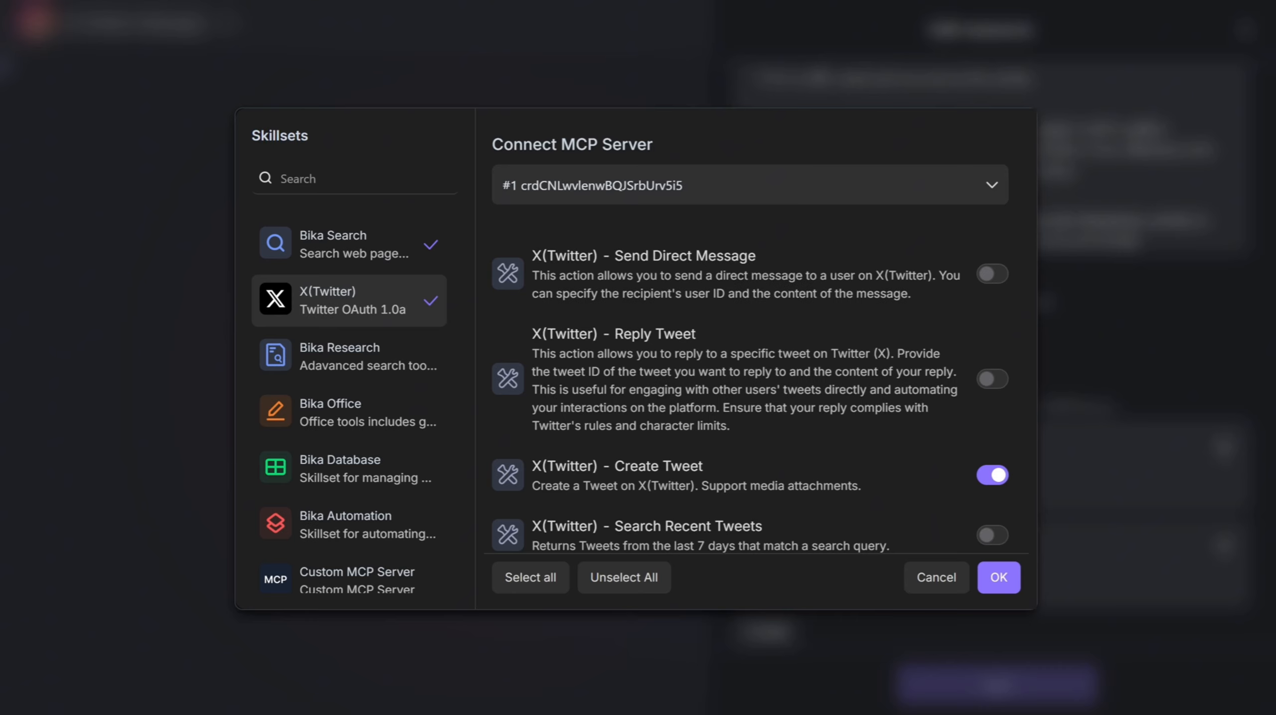
- Confirm the X(Twitter) skillset tool selection and close the Skillsets dialog
{"action": "scroll", "coordinate": [664, 444], "scroll_direction": "down", "scroll_amount": 1}
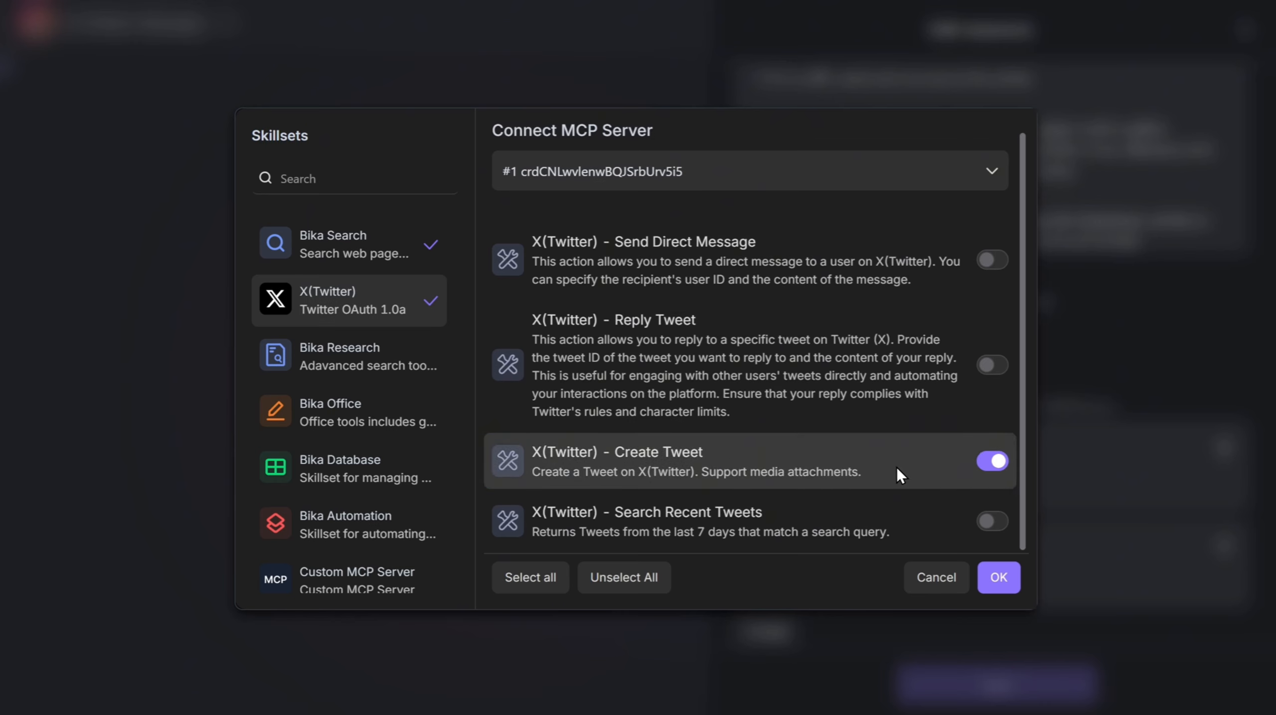
{"action": "left_click", "coordinate": [994, 582]}
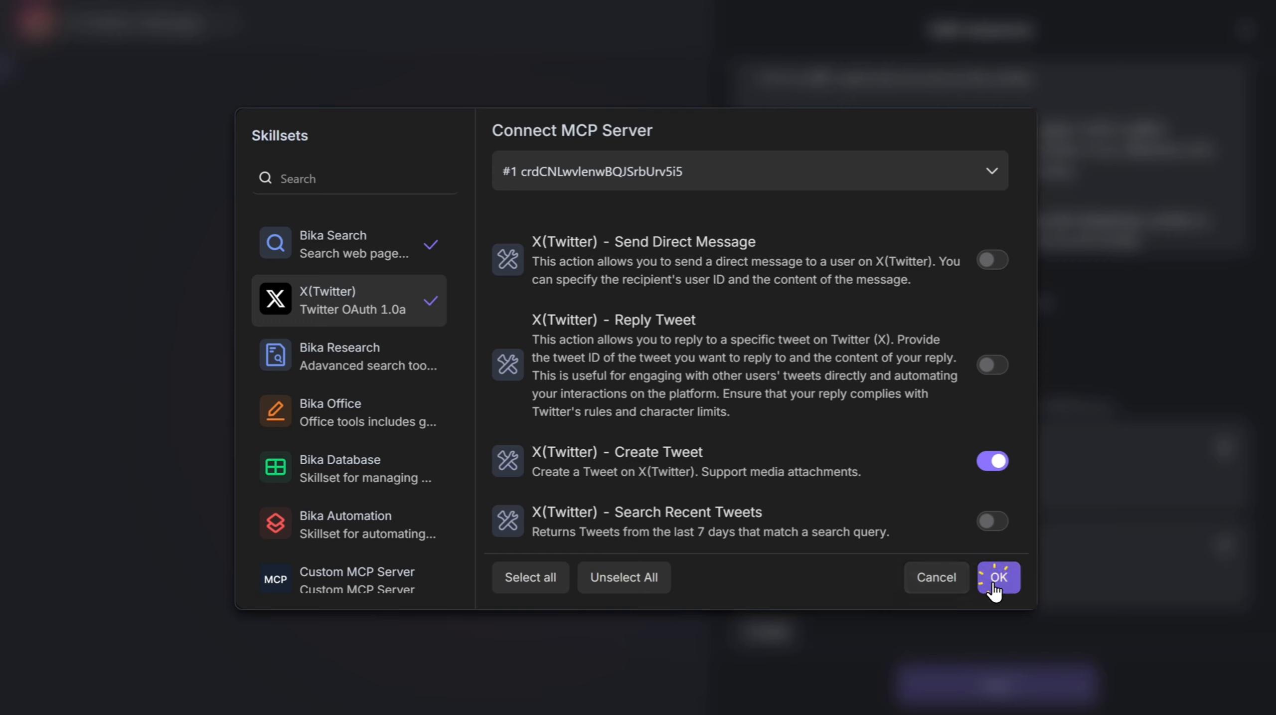
{"action": "left_click", "coordinate": [989, 694]}
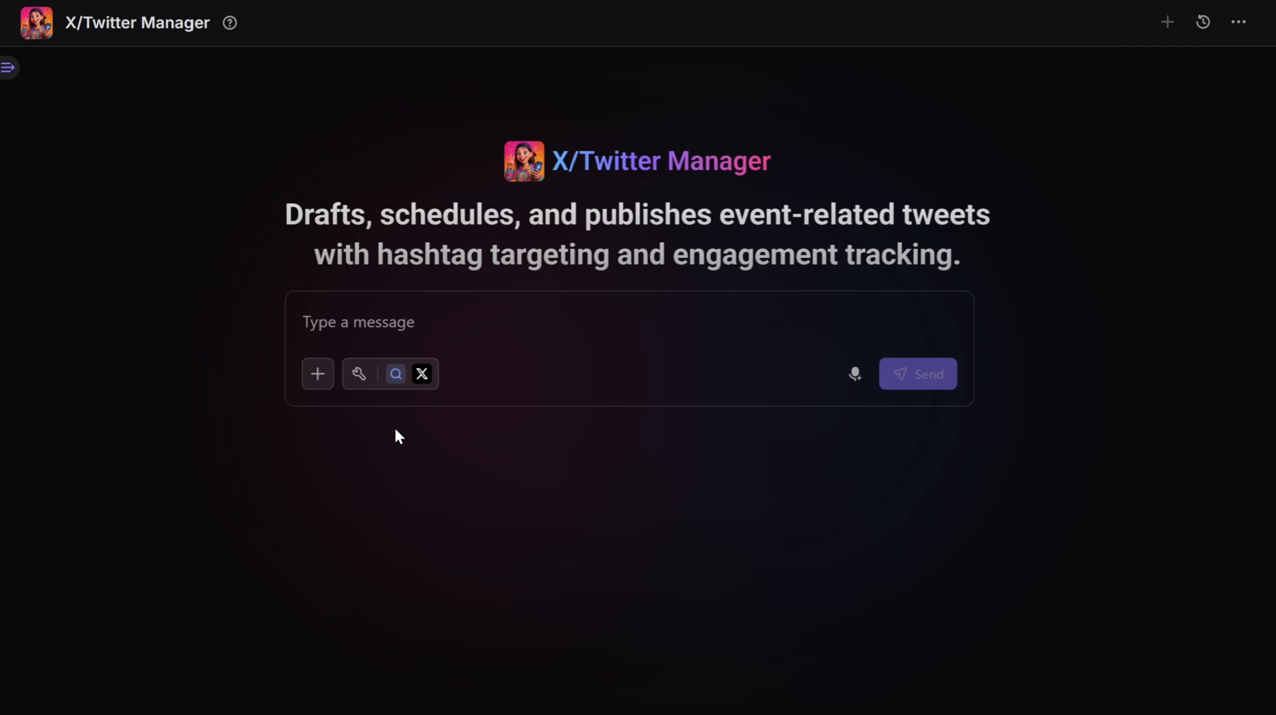
- Ask the agent to "Collect news about Gemini 2.5 Flash Image and write a short news tweet."
{"action": "left_click", "coordinate": [532, 321]}
{"action": "key", "text": "ctrl+v"}
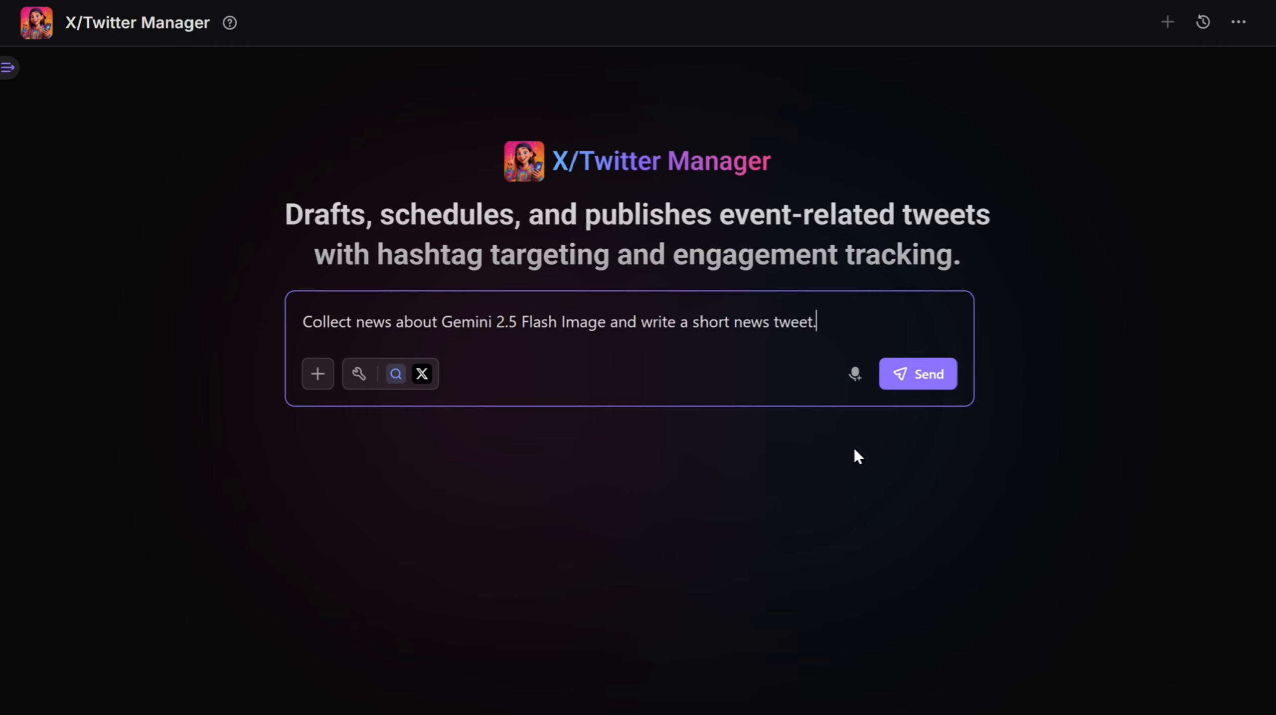
{"action": "left_click", "coordinate": [942, 379]}
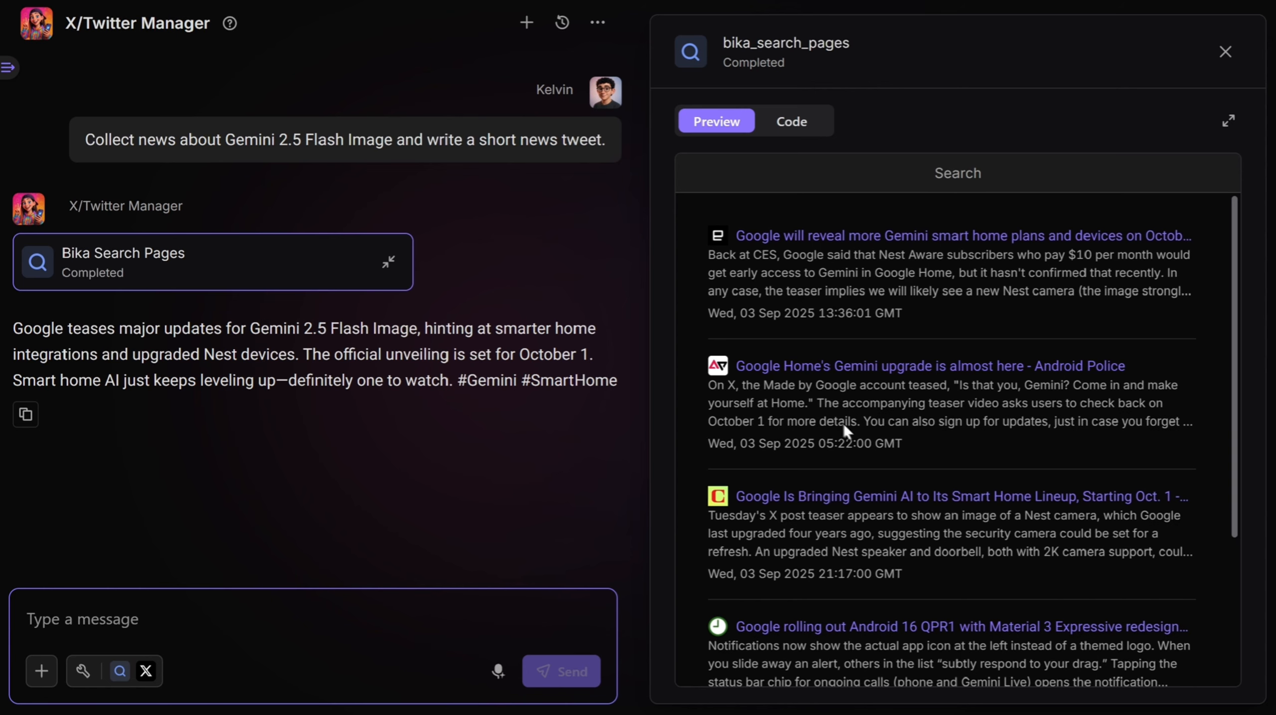
- Send the message "publish" so the agent posts the drafted tweet
{"action": "scroll", "coordinate": [844, 335], "scroll_direction": "down", "scroll_amount": 4}
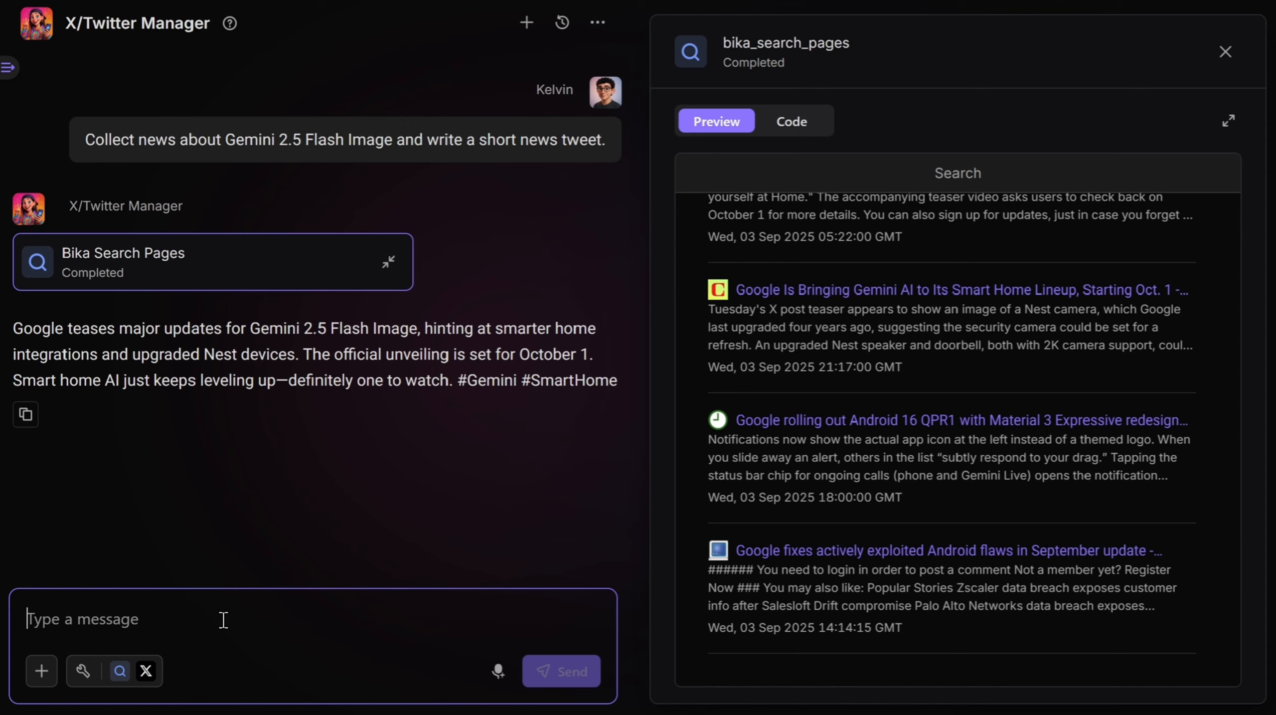
{"action": "type", "text": "publish"}
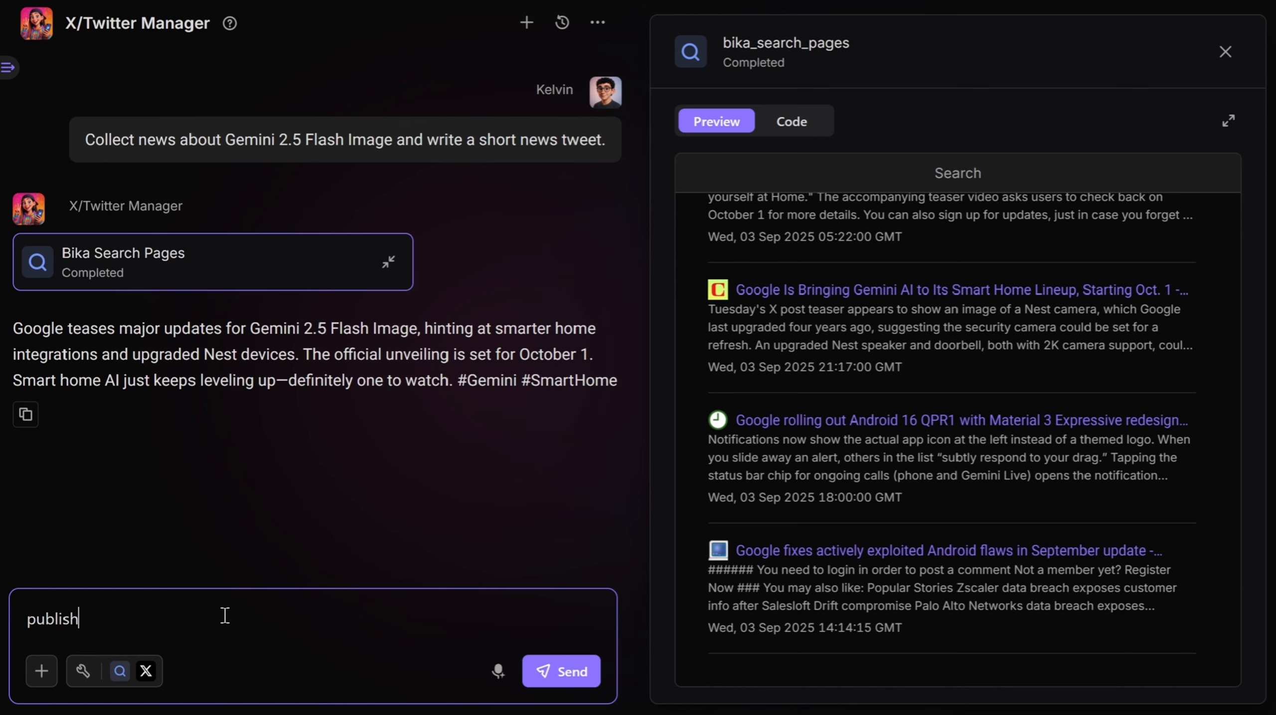
{"action": "key", "text": "Return"}
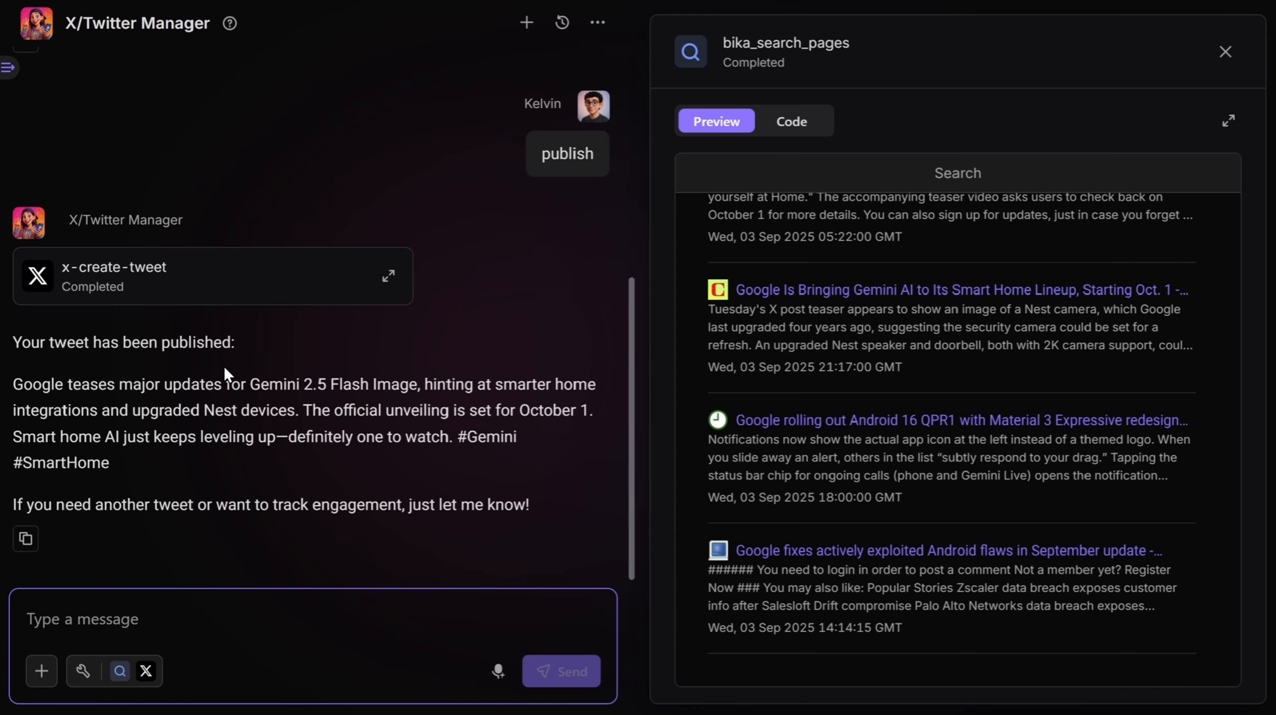
- Open the x-create-tweet call details and copy the tweet_url from its output
{"action": "left_click", "coordinate": [387, 278]}
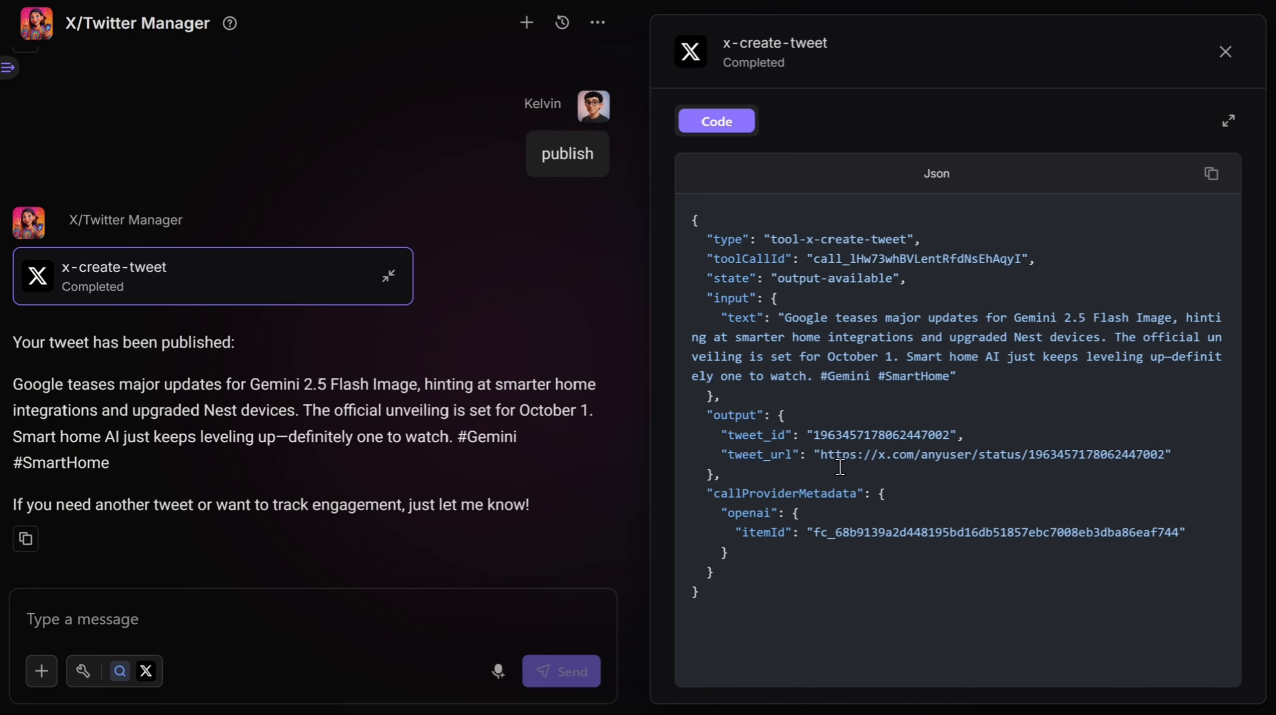
{"action": "left_click_drag", "start_coordinate": [820, 454], "coordinate": [1174, 459]}
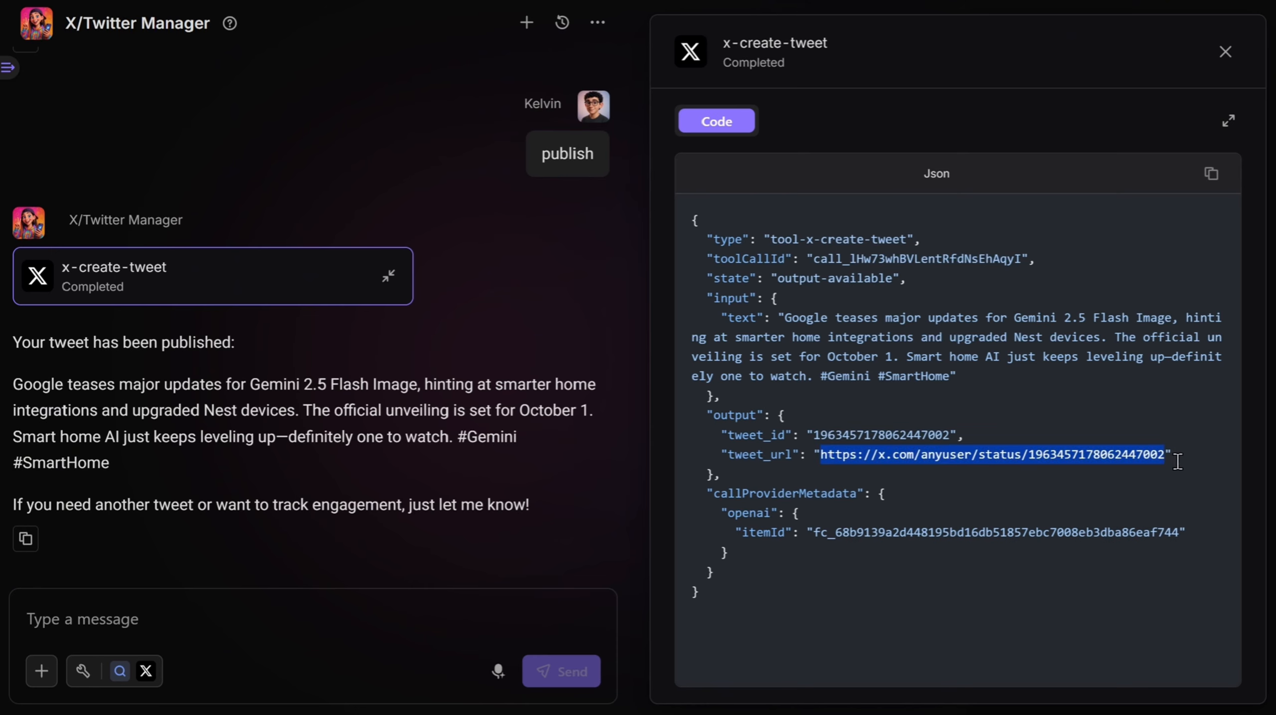
{"action": "key", "text": "ctrl+c"}
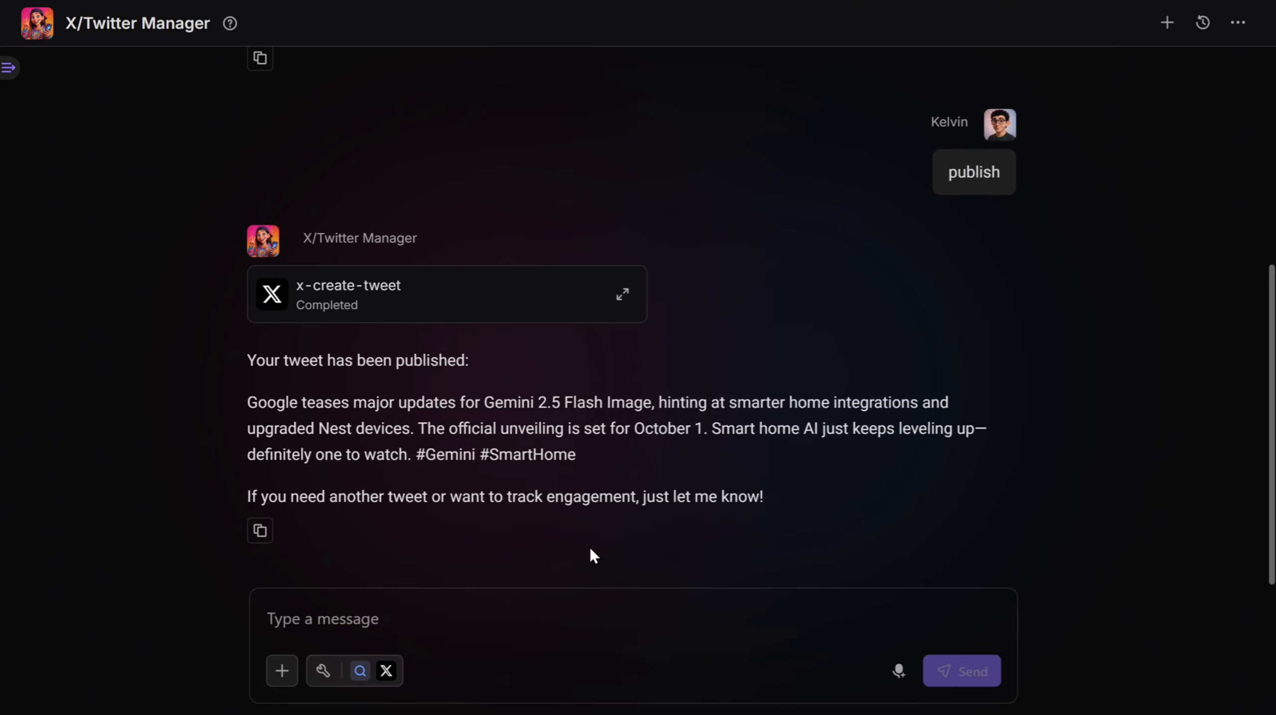
- Open the X/Twitter Manager template from the Templates center
{"action": "left_click", "coordinate": [10, 68]}
{"action": "left_click", "coordinate": [171, 395]}
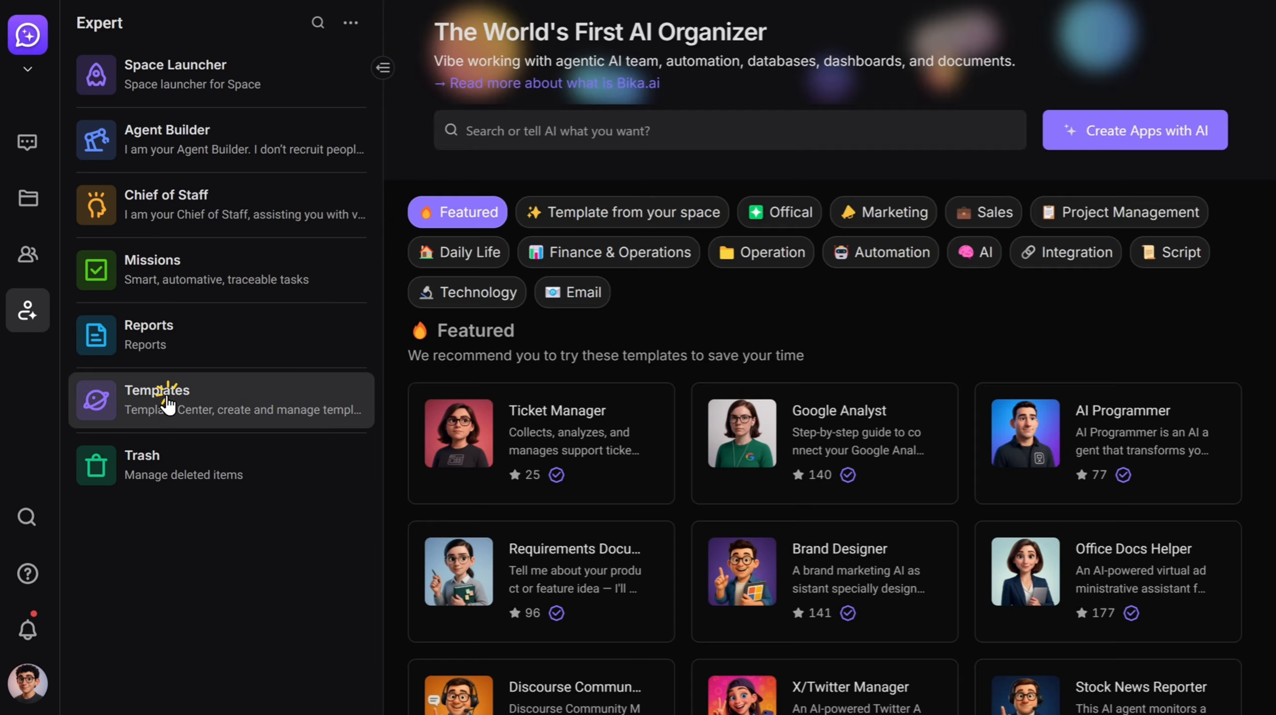
{"action": "left_click", "coordinate": [383, 68]}
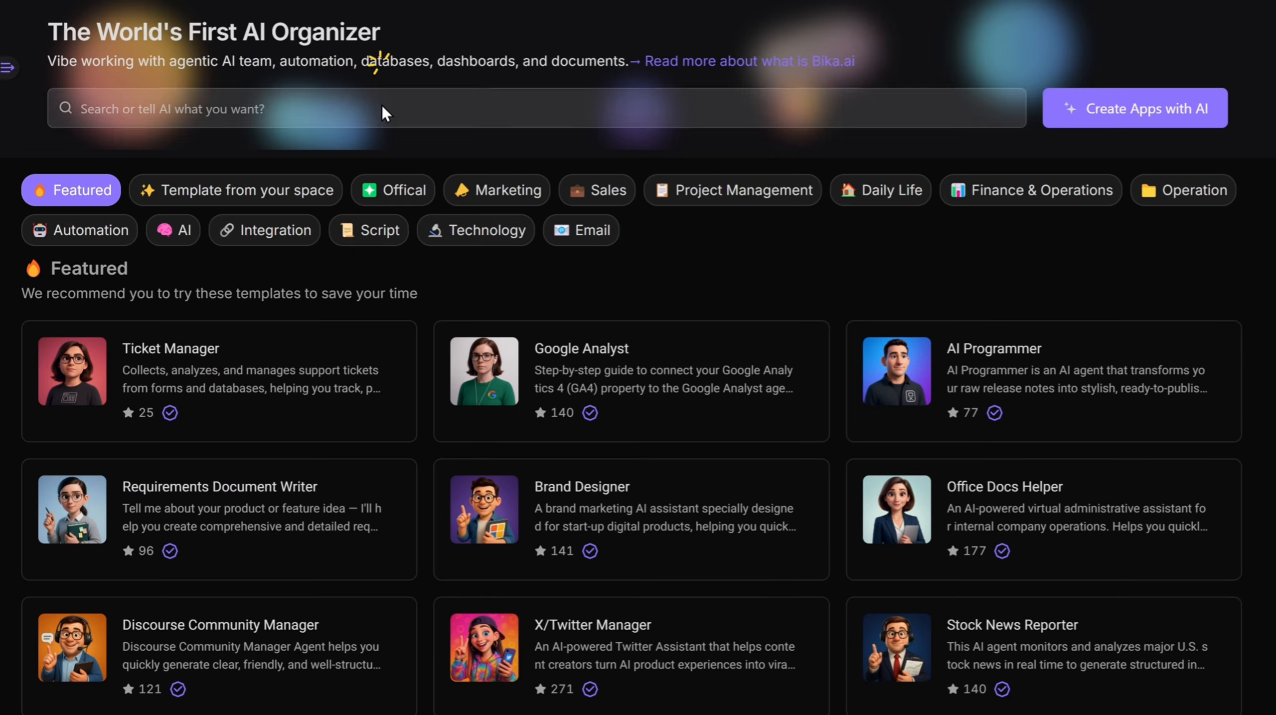
{"action": "scroll", "coordinate": [525, 290], "scroll_direction": "down", "scroll_amount": 3}
{"action": "scroll", "coordinate": [851, 415], "scroll_direction": "up", "scroll_amount": 4}
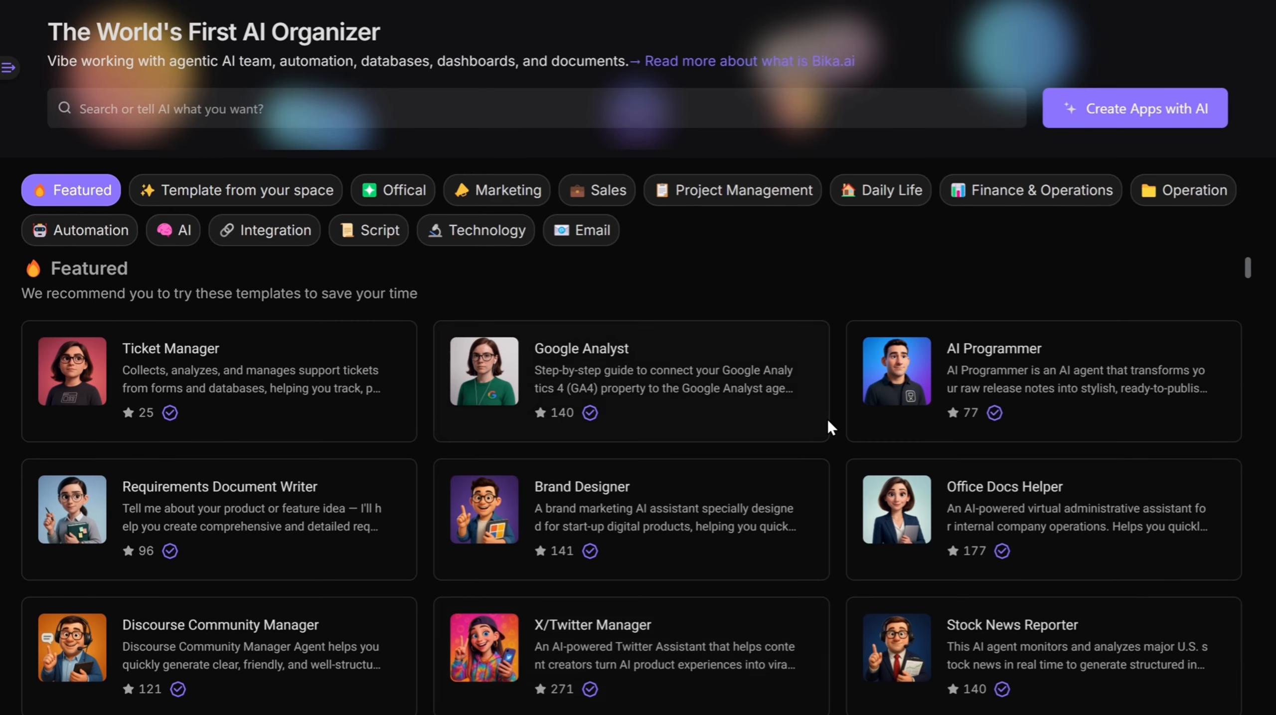
{"action": "left_click", "coordinate": [660, 646]}
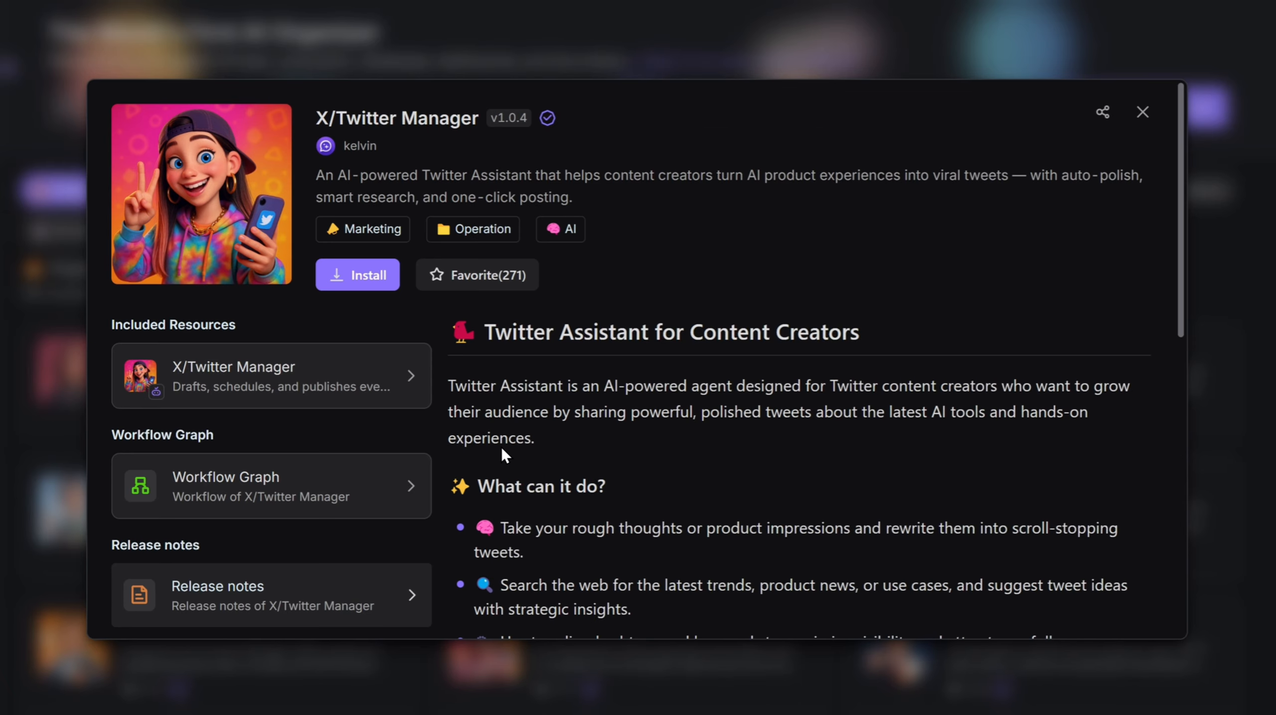